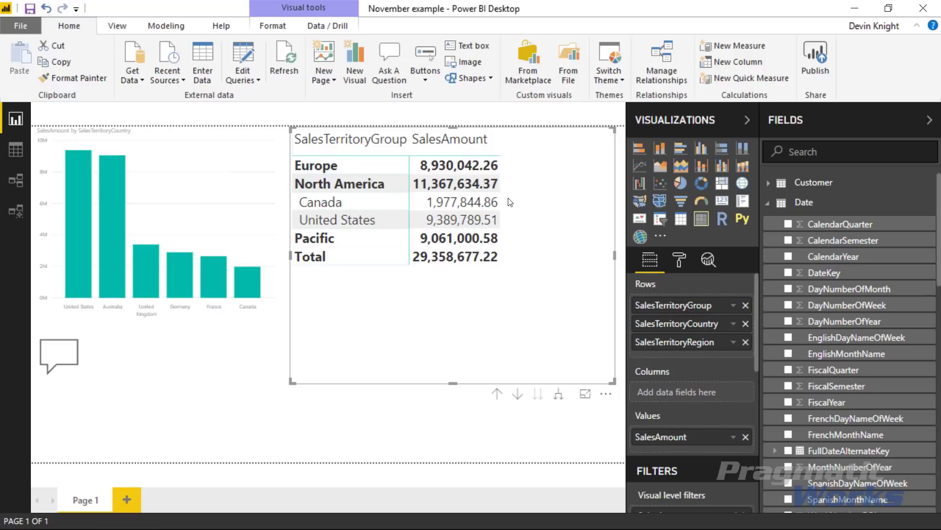
# - Expand only the United States row of the matrix to its sales territory regions
pyautogui.rightClick(385, 222)
pyautogui.moveTo(462, 231)
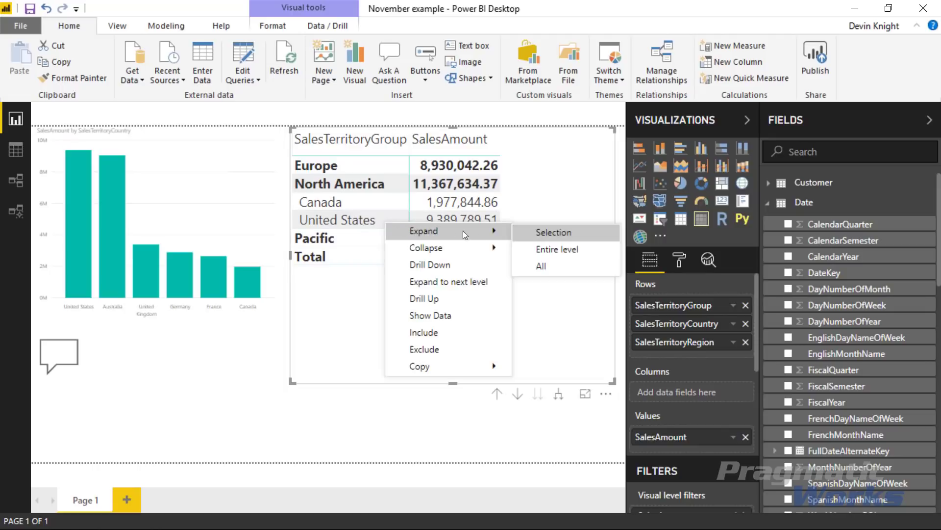
pyautogui.click(549, 237)
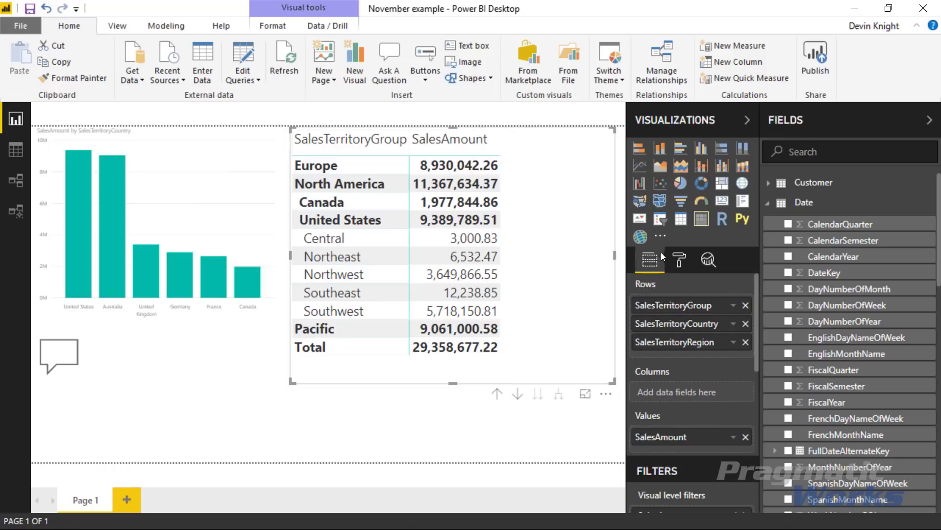
# - Turn on the +/- icons for the matrix's row headers, and collapse the United States and North America rows with them
pyautogui.click(679, 261)
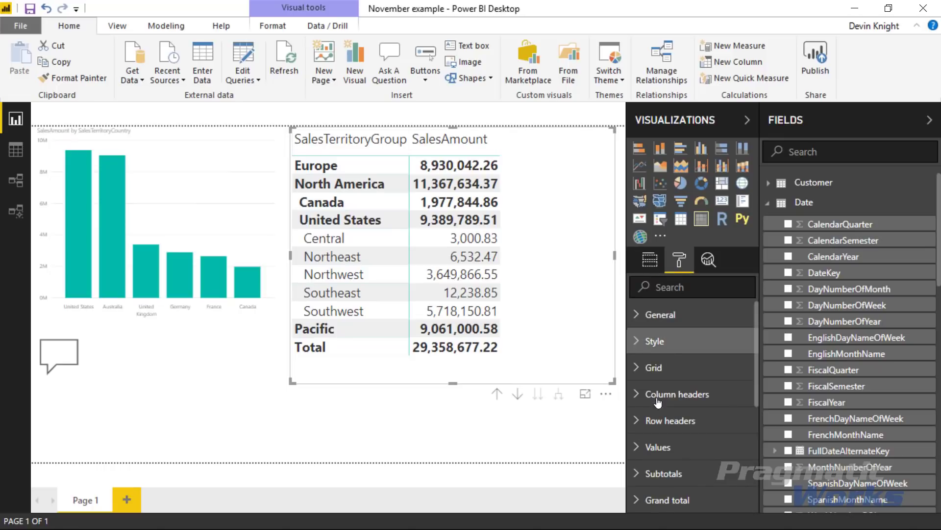
pyautogui.click(689, 424)
pyautogui.scroll(-5, 690, 430)
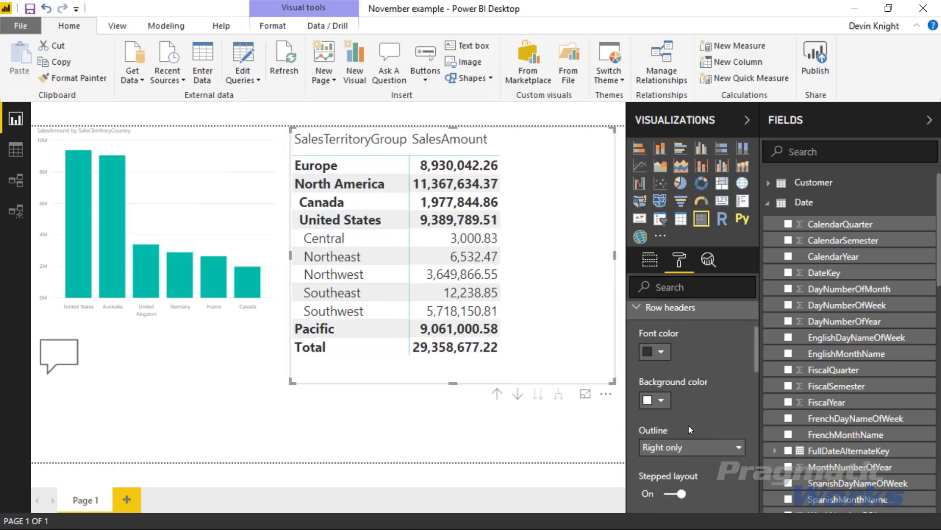
pyautogui.scroll(-4, 689, 427)
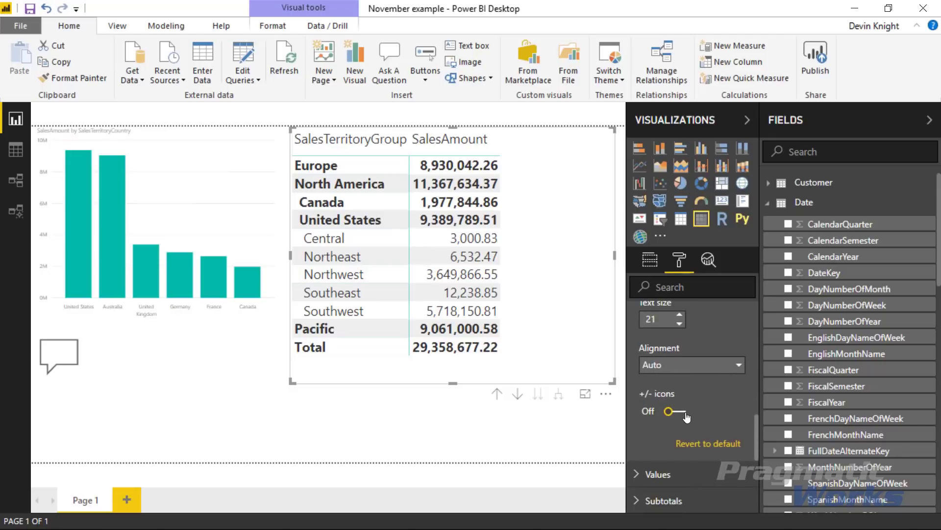
pyautogui.click(686, 414)
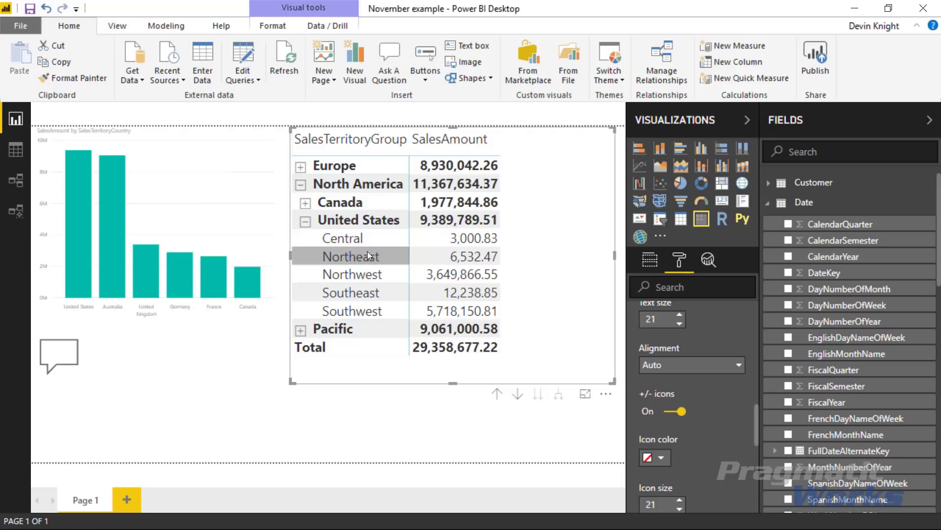
pyautogui.click(305, 221)
pyautogui.click(301, 186)
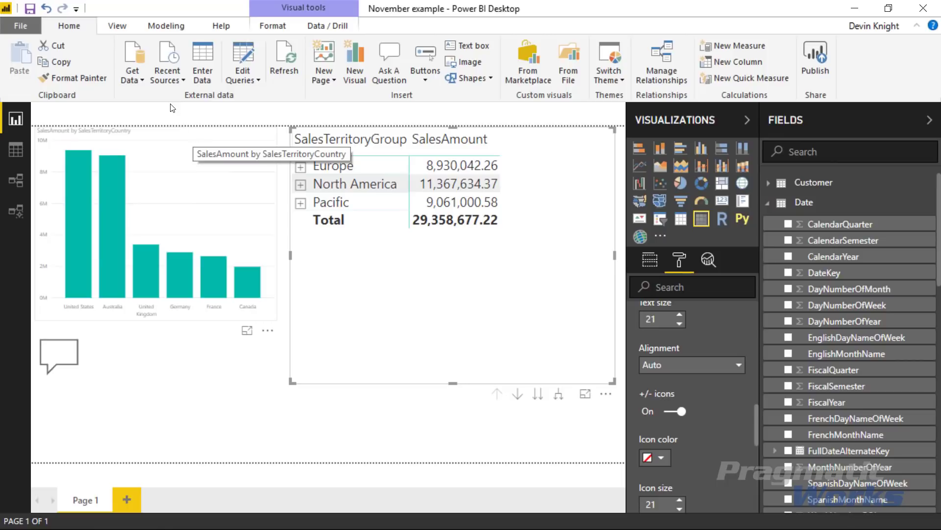
# - Enable the updated filter pane and filters in the visual header in the current file's report settings
pyautogui.click(25, 24)
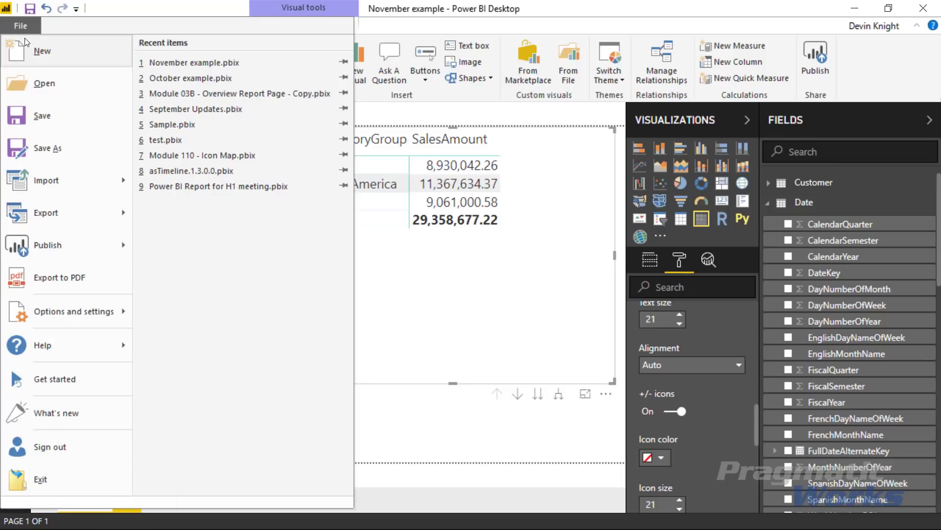
pyautogui.moveTo(50, 310)
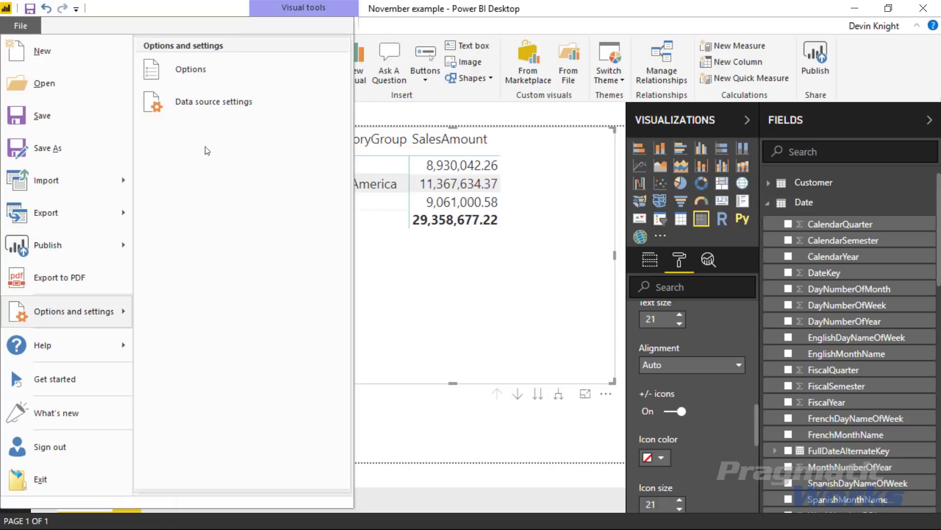
pyautogui.click(190, 78)
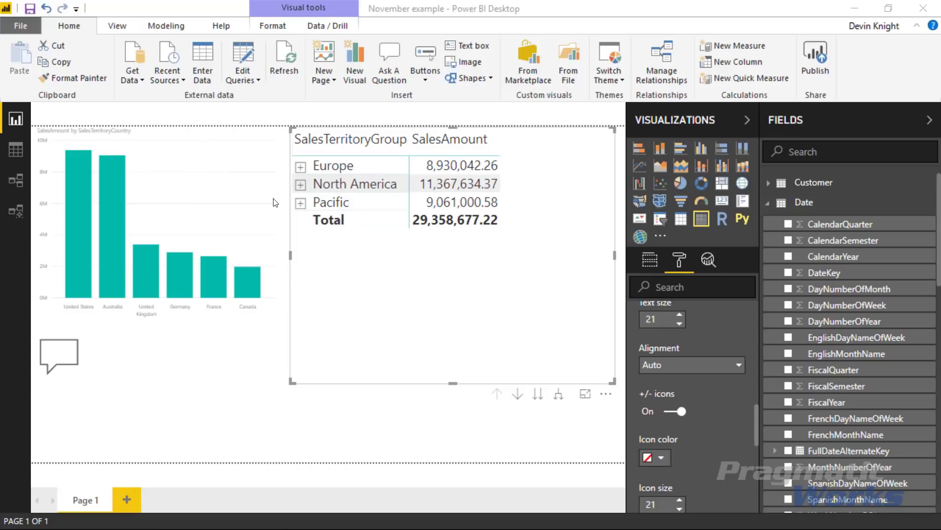
pyautogui.click(309, 307)
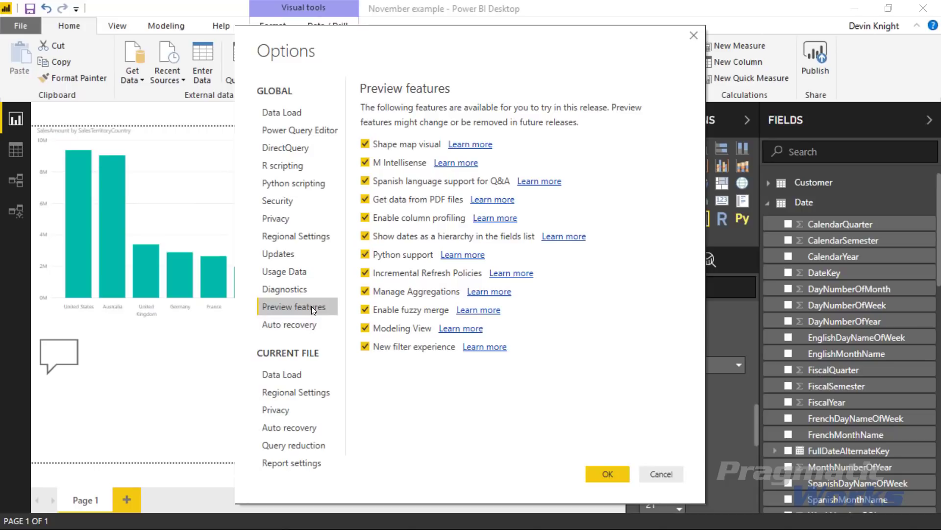
pyautogui.click(303, 461)
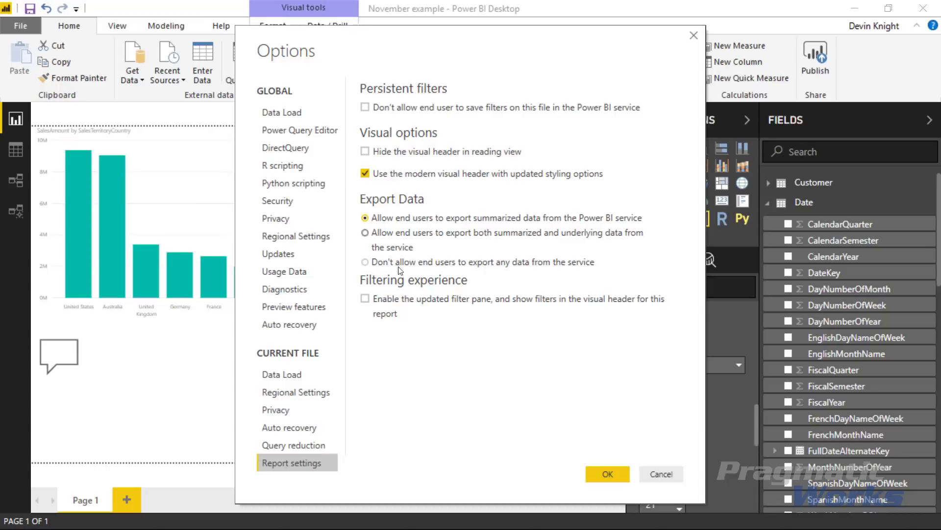
pyautogui.click(386, 300)
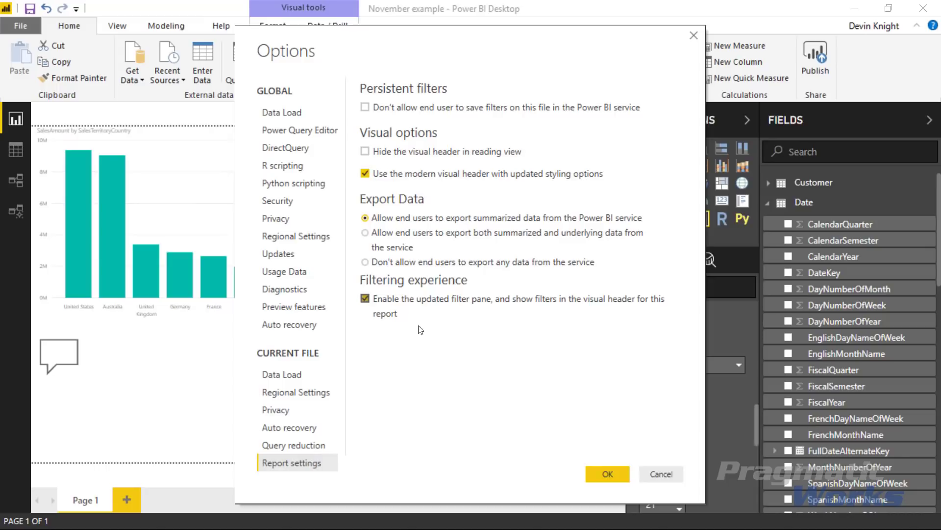
pyautogui.click(624, 477)
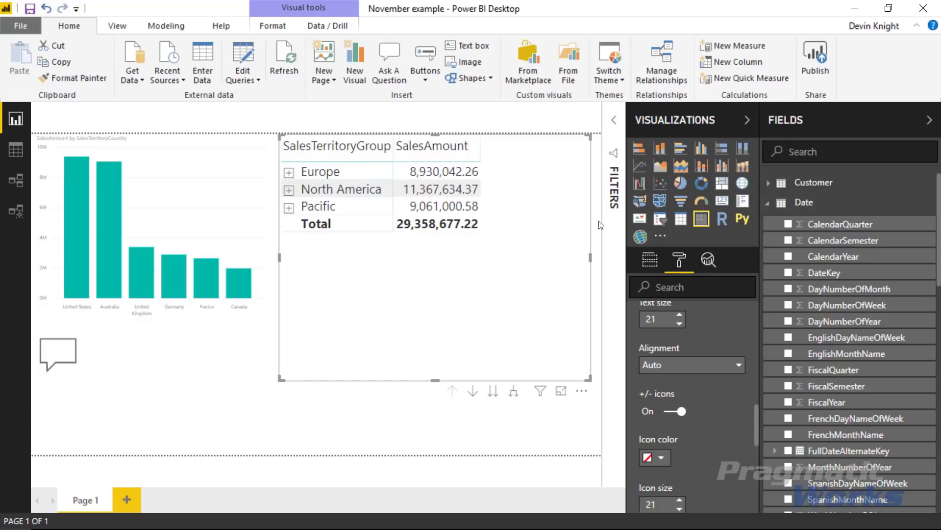
# - Expand the report's new Filters pane and compare it with the matrix's visual, page and report level filters
pyautogui.click(614, 122)
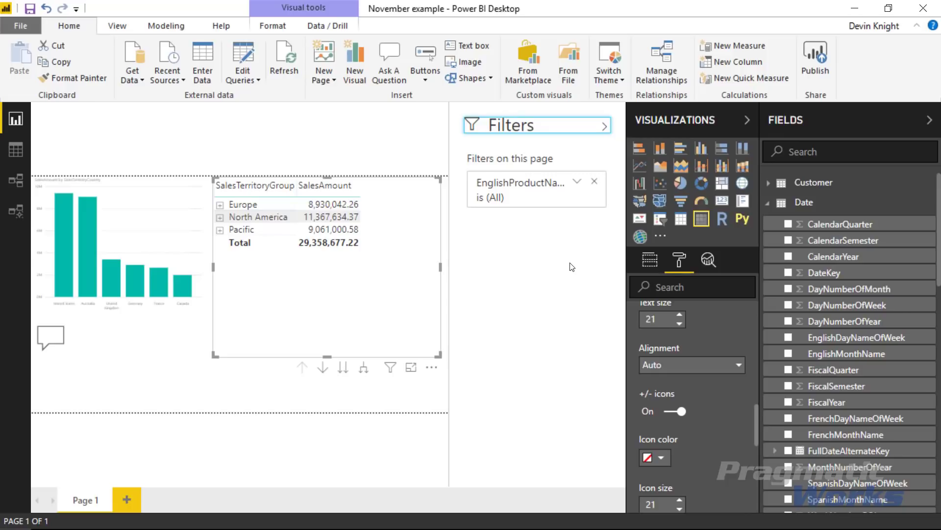
pyautogui.click(647, 262)
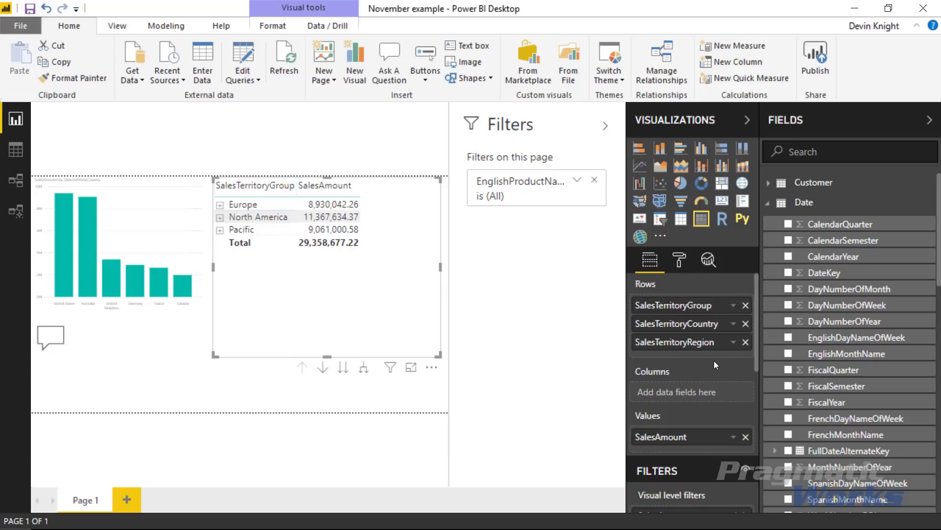
pyautogui.scroll(-5, 714, 362)
pyautogui.scroll(2, 713, 355)
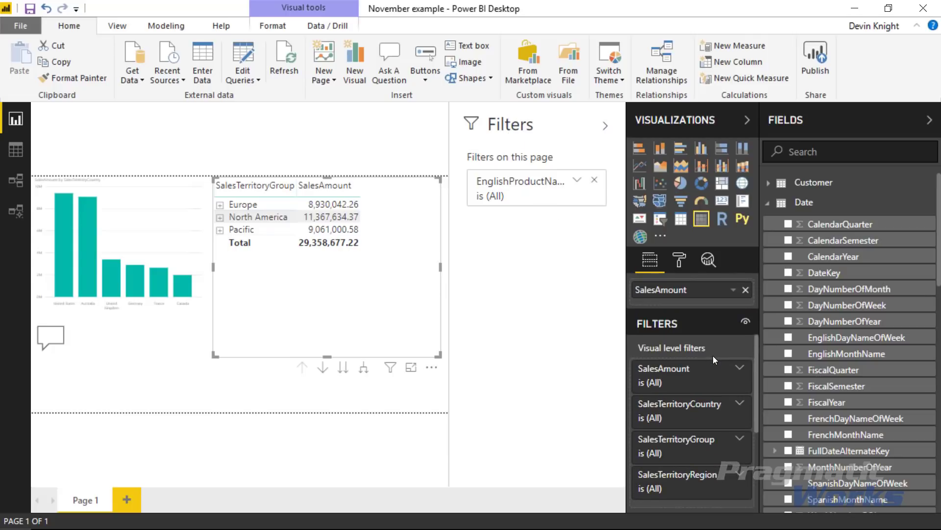
pyautogui.scroll(-3, 658, 355)
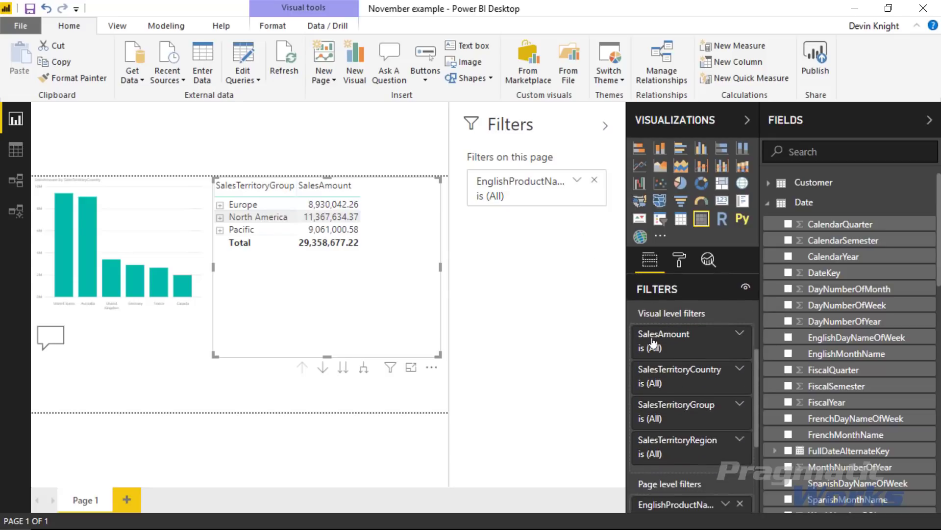
pyautogui.moveTo(701, 373)
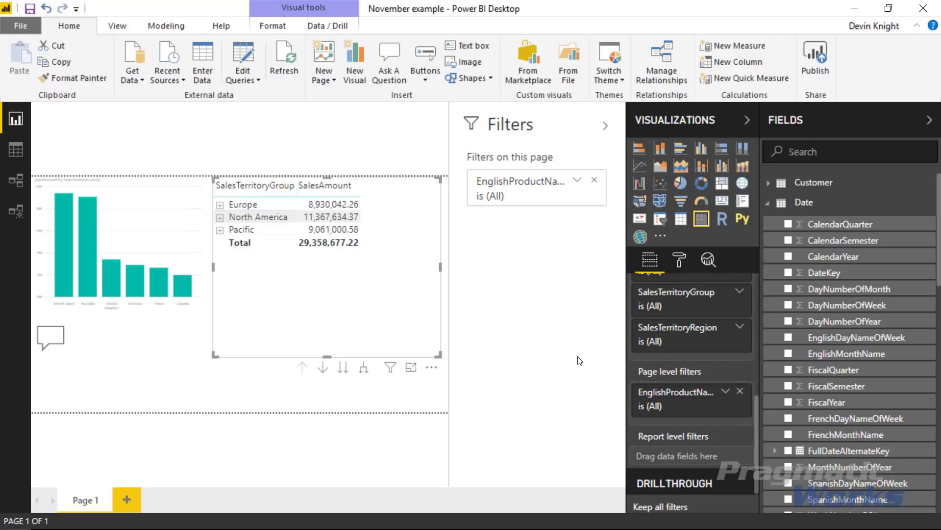
# - Examine the product choices inside the EnglishProductName page filter card, leaving the card collapsed
pyautogui.click(577, 180)
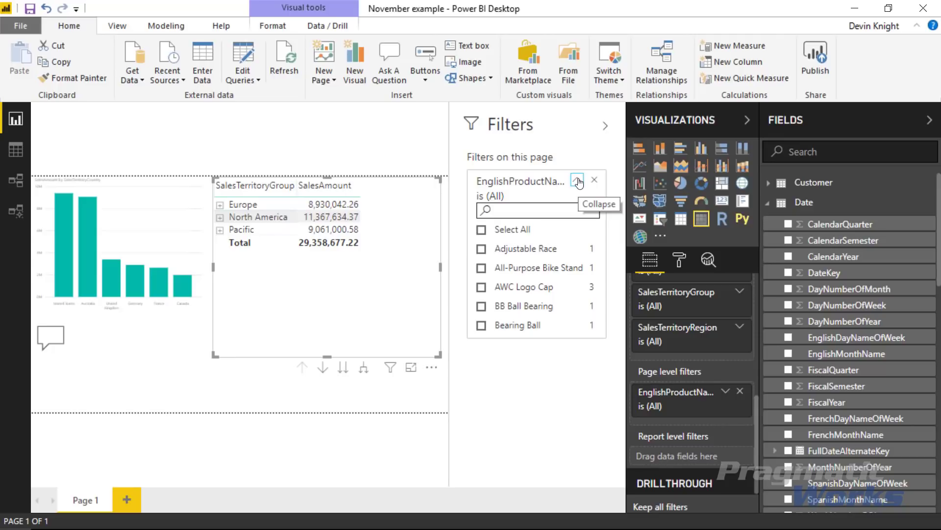
pyautogui.click(578, 181)
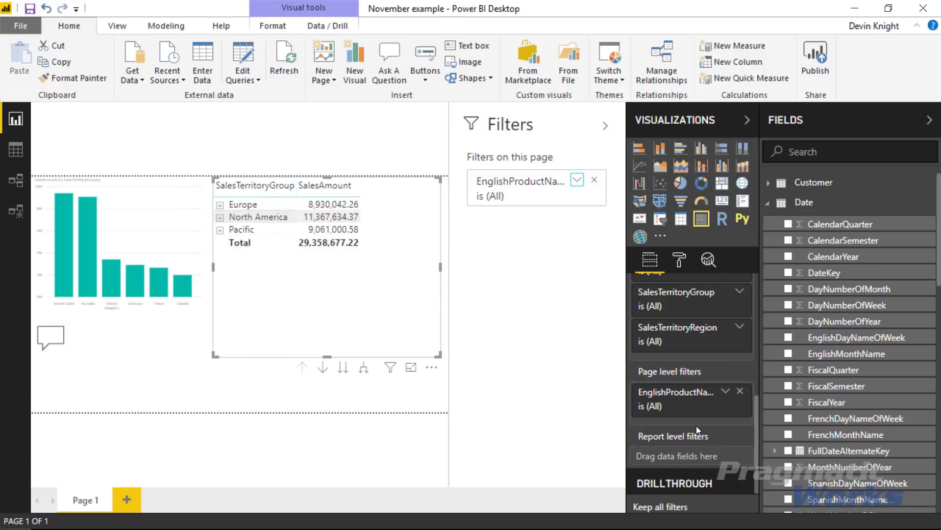
pyautogui.click(577, 181)
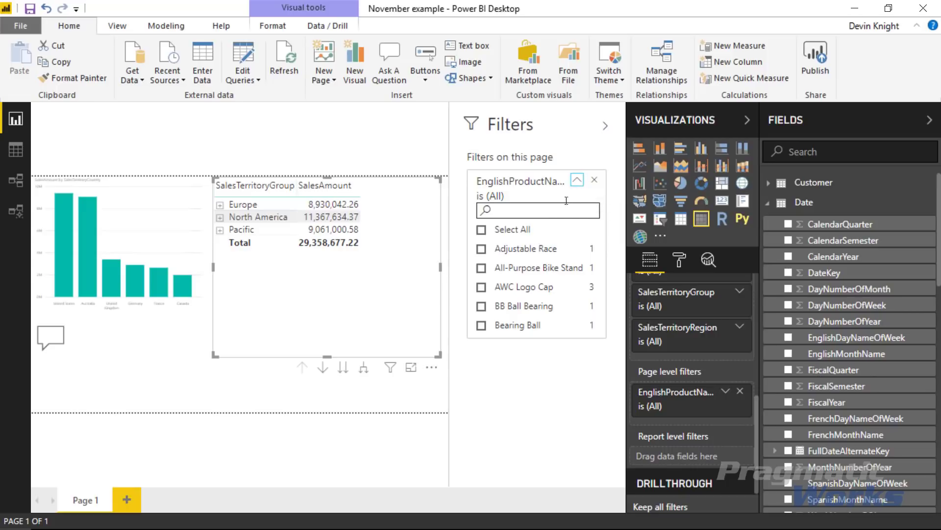
pyautogui.click(577, 181)
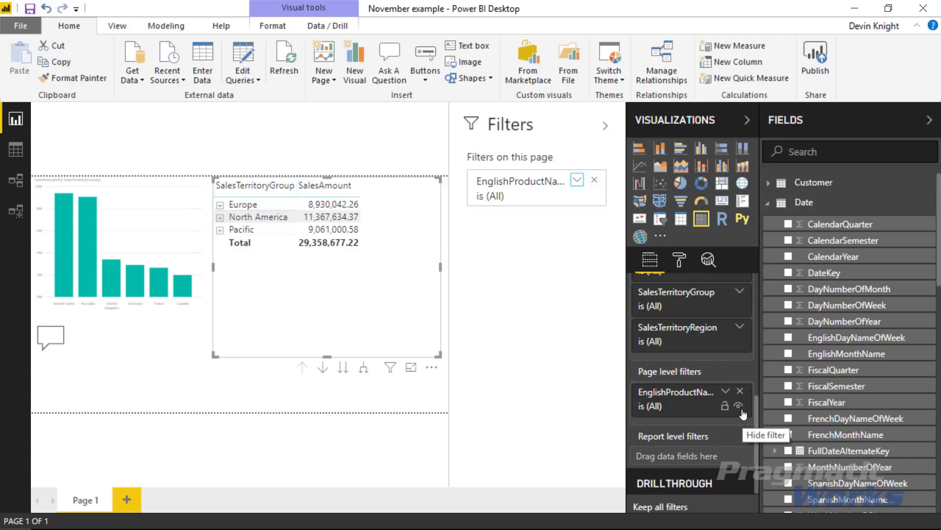
# - Hide the EnglishProductName page level filter from report viewers and show it again
pyautogui.click(742, 410)
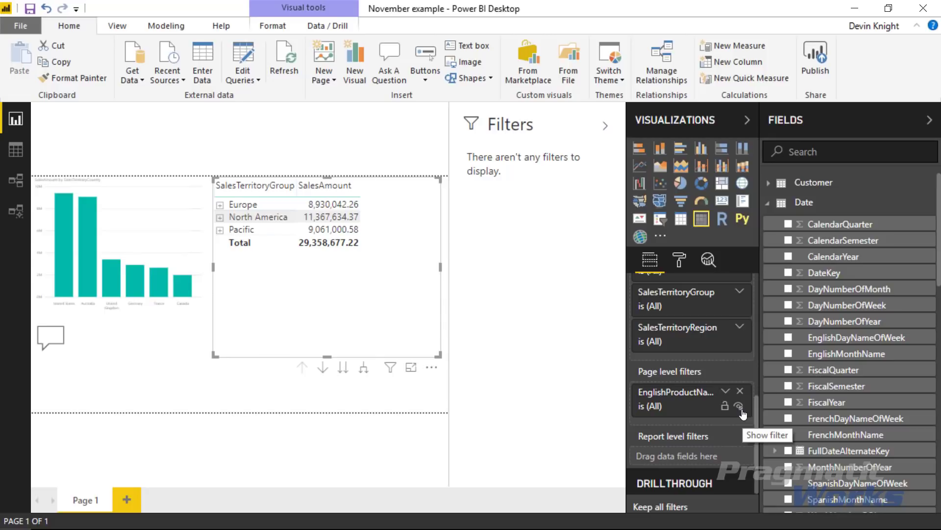
pyautogui.click(741, 408)
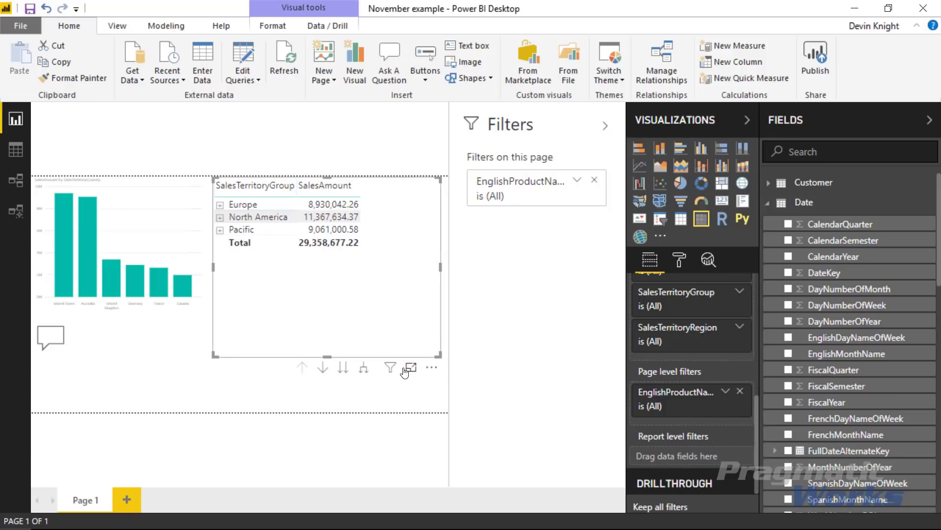
# - Filter the page's EnglishProductName to AWC Logo Cap and view the filters affecting the matrix
pyautogui.moveTo(388, 370)
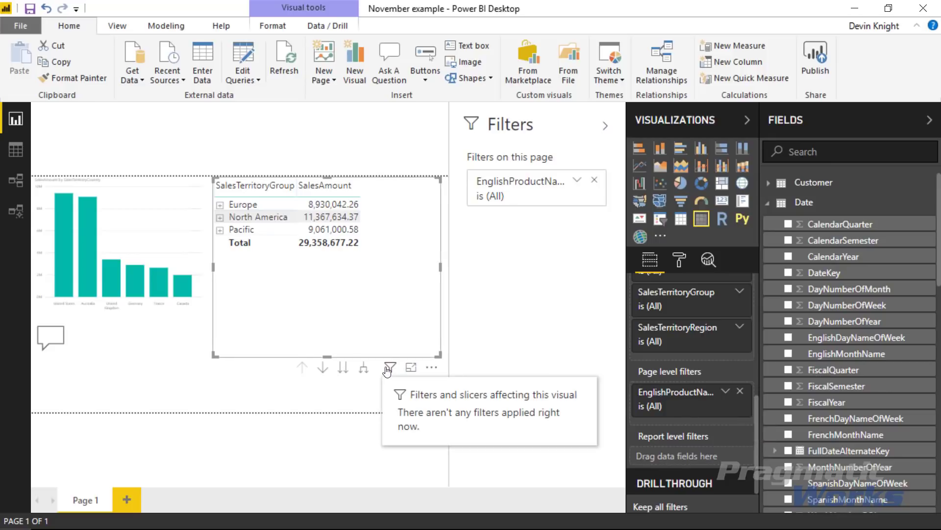
pyautogui.click(576, 180)
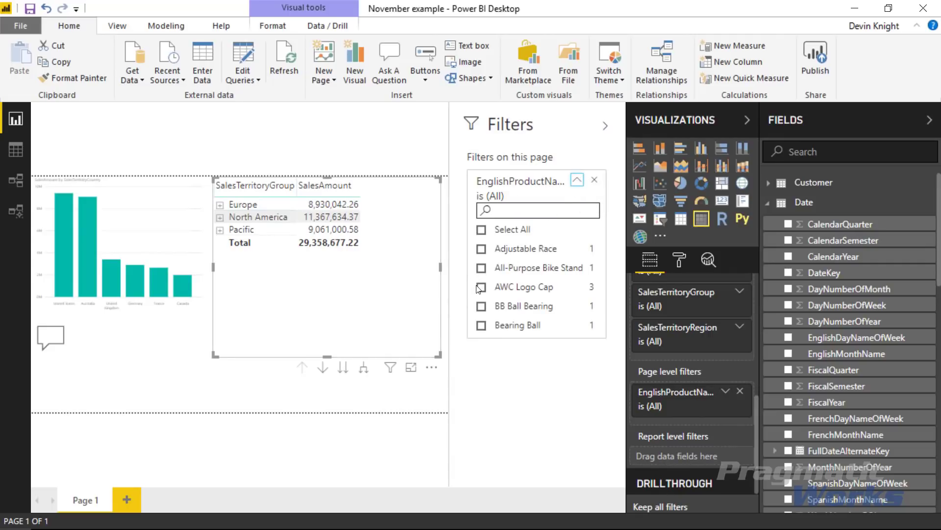
pyautogui.click(481, 287)
pyautogui.moveTo(388, 376)
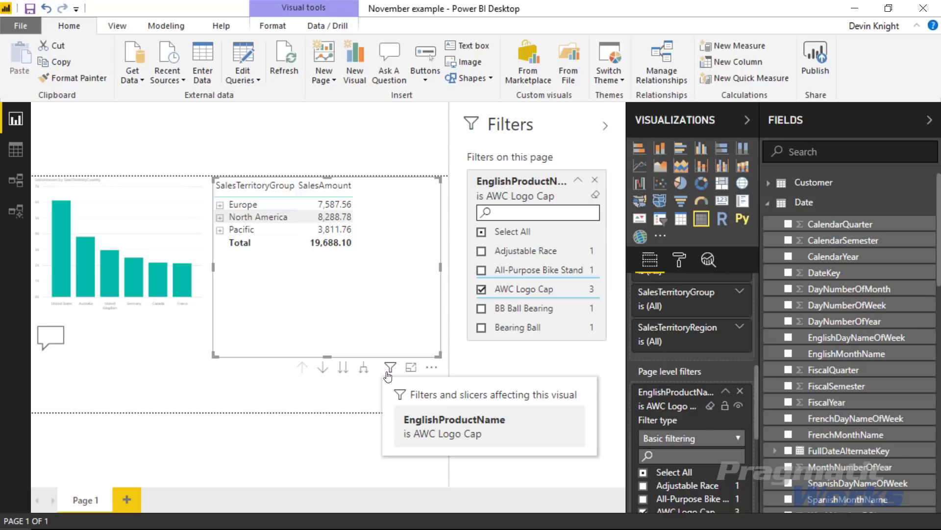
# - Hide the applied EnglishProductName filter, check the matrix's list of affecting filters, and show the filter again
pyautogui.click(738, 406)
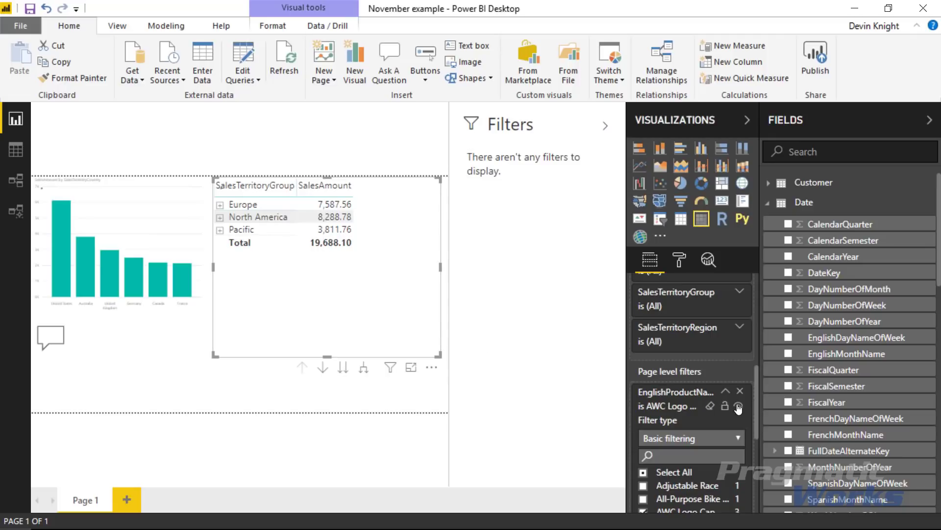
pyautogui.moveTo(391, 369)
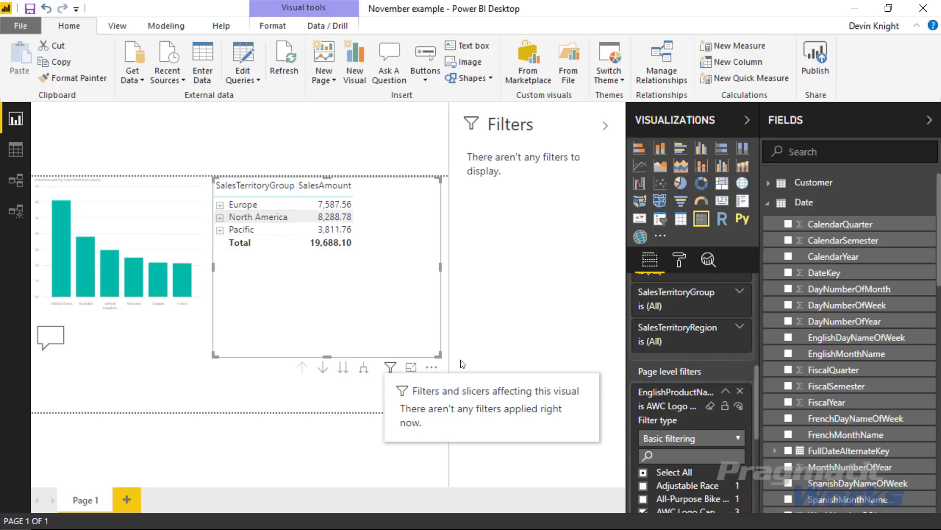
pyautogui.click(738, 408)
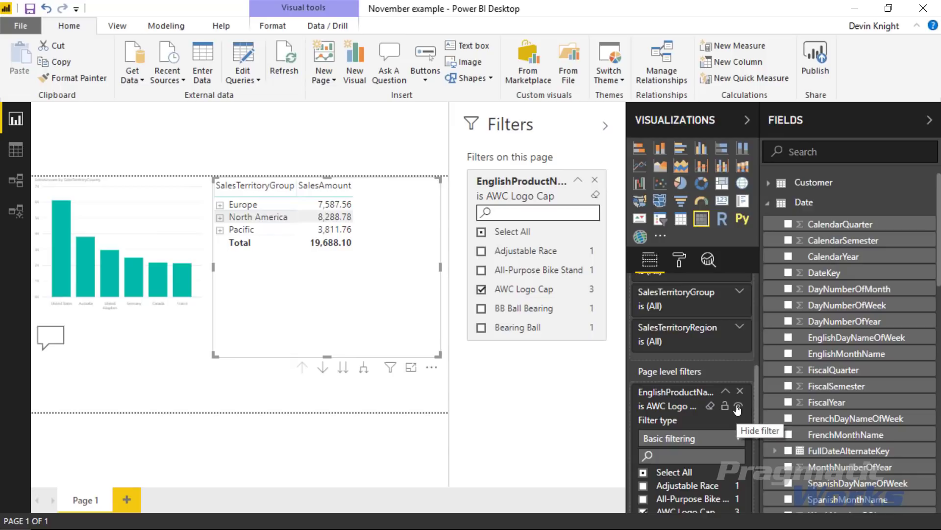
# - Clear AWC Logo Cap from the EnglishProductName page filter and collapse the Filters pane
pyautogui.click(481, 289)
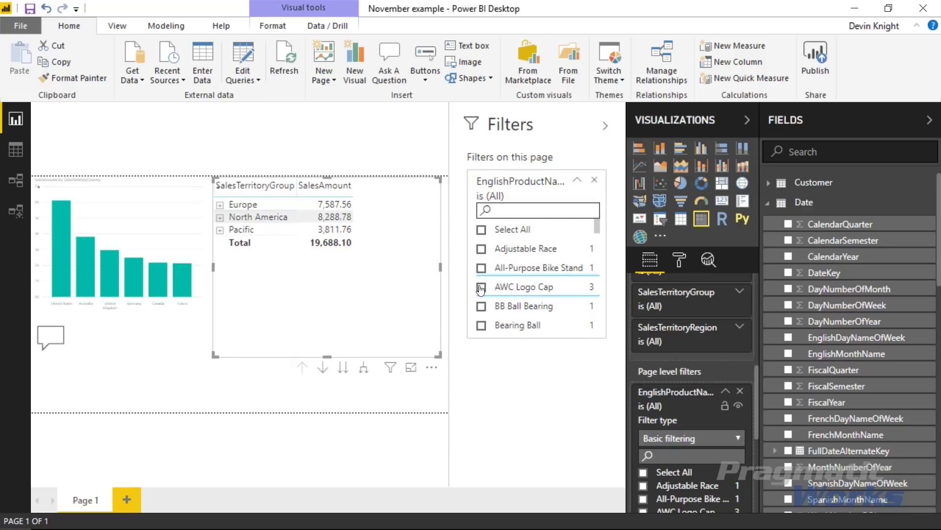
pyautogui.click(577, 181)
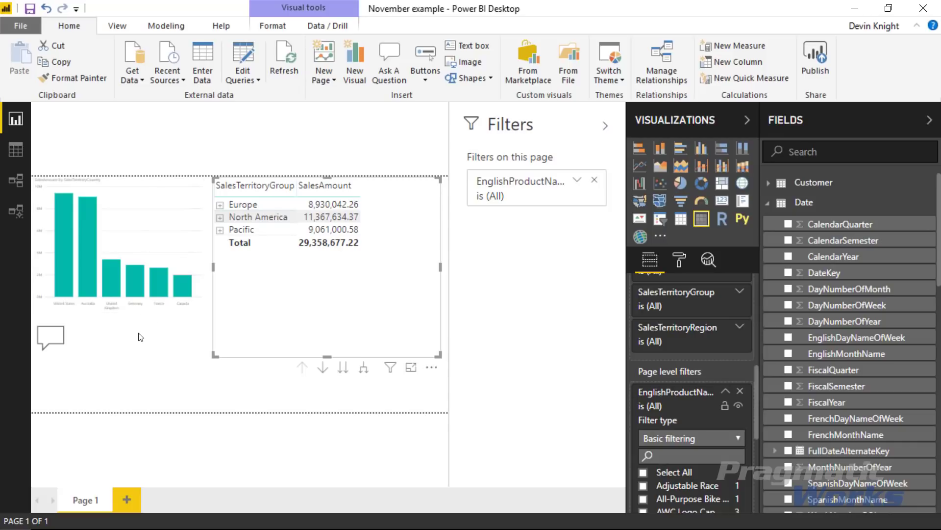
pyautogui.click(605, 127)
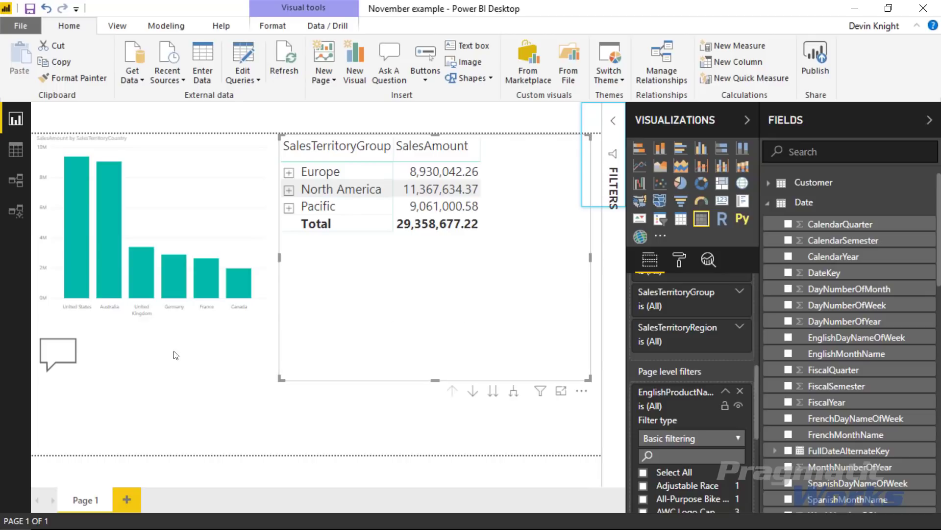
# - Color the SalesAmount by SalesTerritoryCountry column chart with a diverging color scale based on Sum of SalesAmount
pyautogui.click(189, 222)
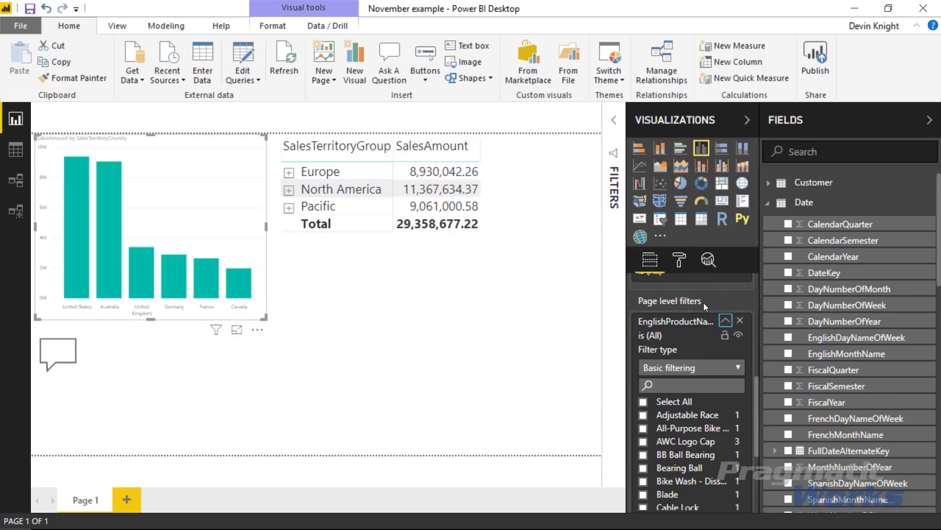
pyautogui.click(722, 319)
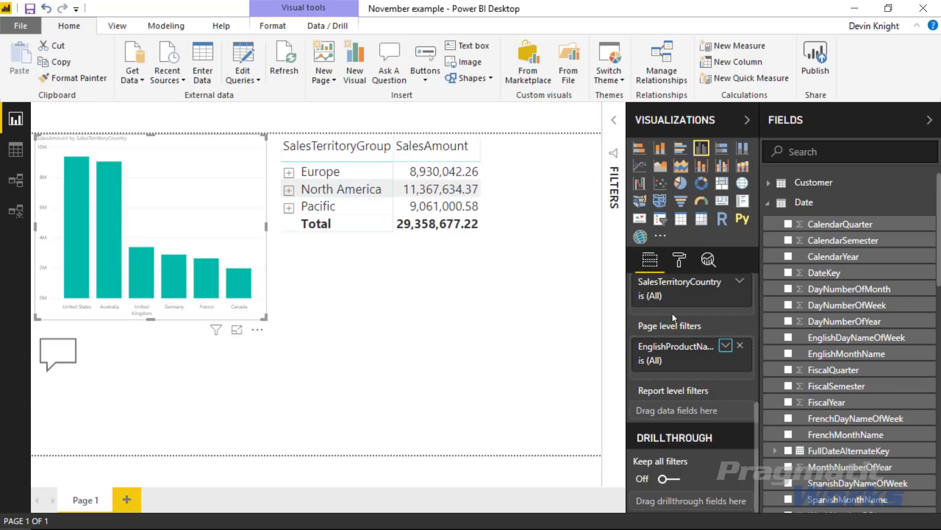
pyautogui.click(677, 261)
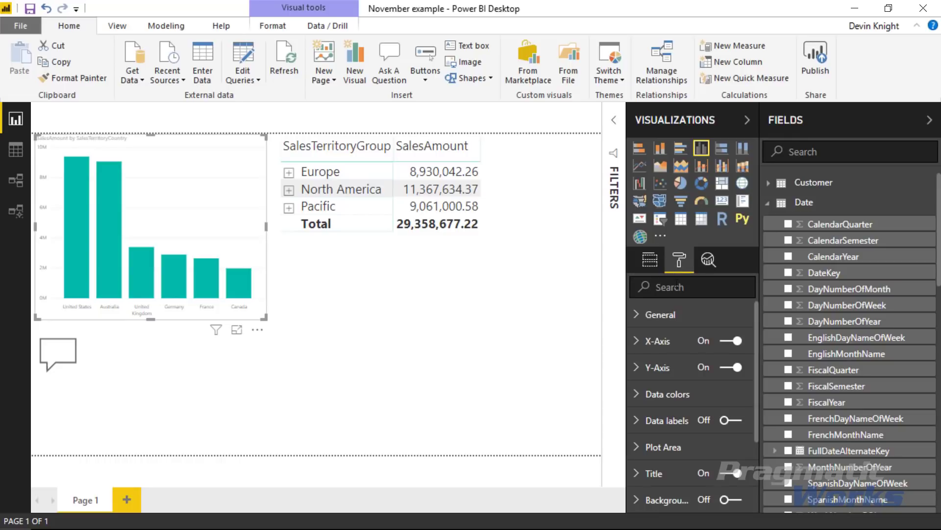
pyautogui.click(657, 395)
pyautogui.scroll(-2, 681, 399)
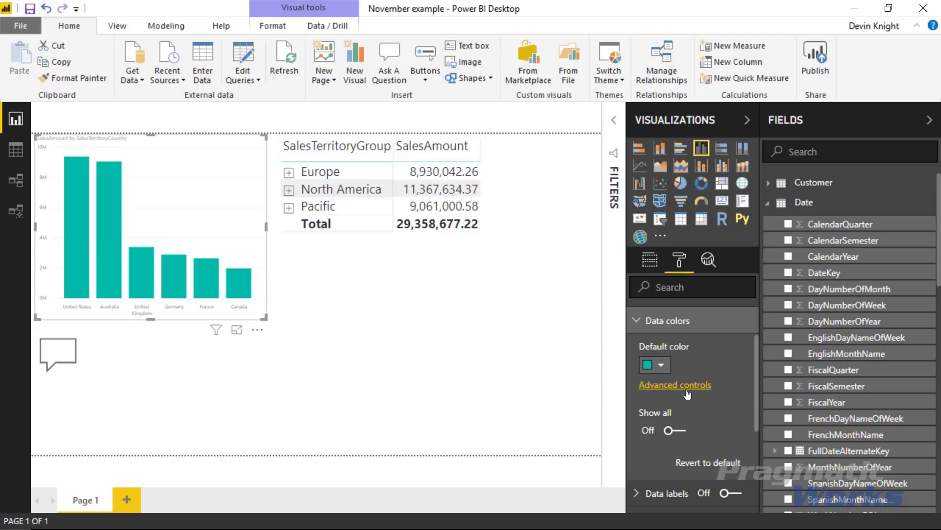
pyautogui.click(687, 390)
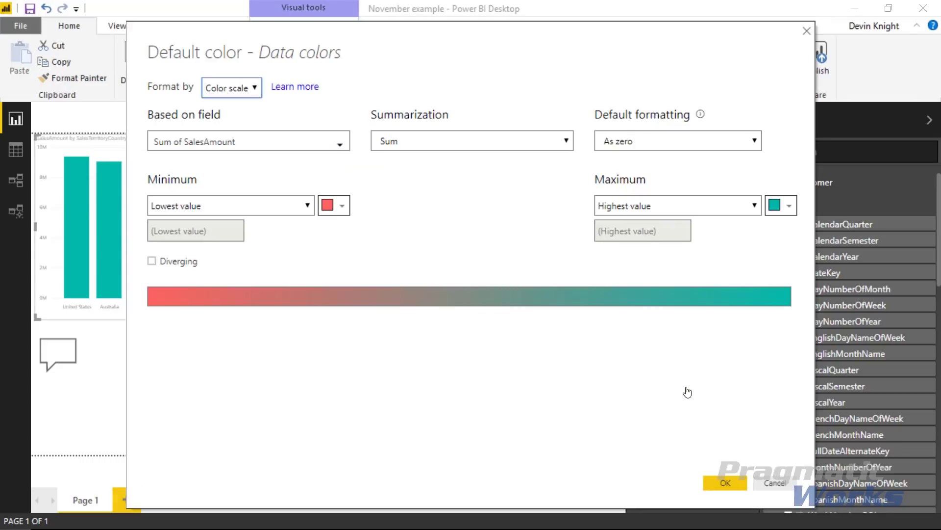
pyautogui.click(249, 89)
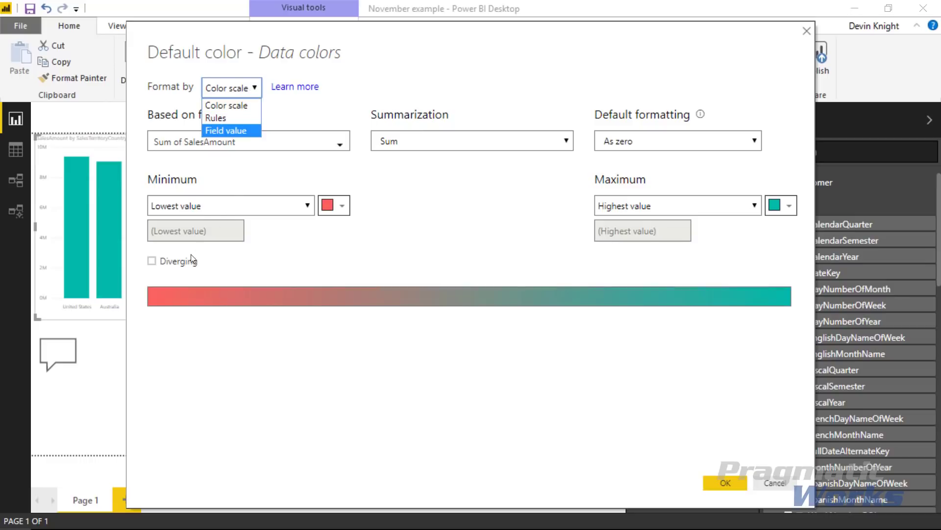
pyautogui.click(166, 266)
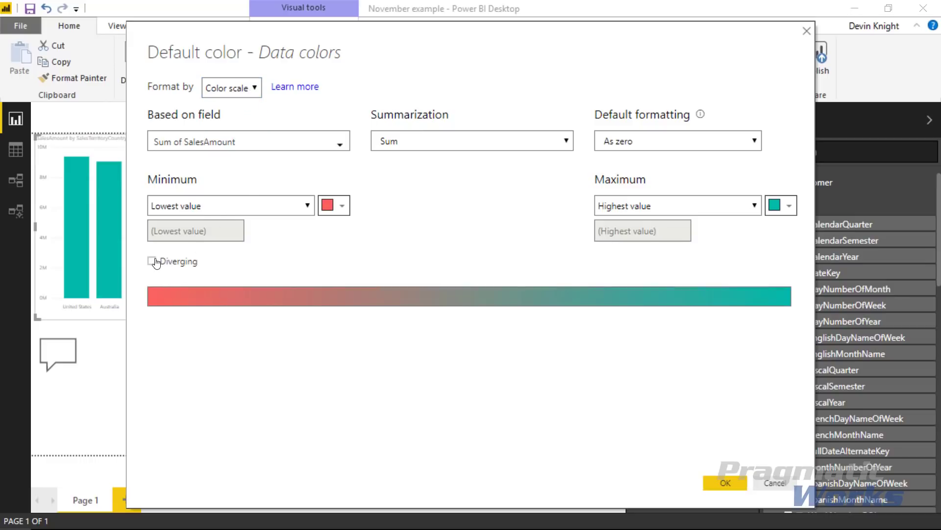
pyautogui.click(152, 261)
pyautogui.click(725, 483)
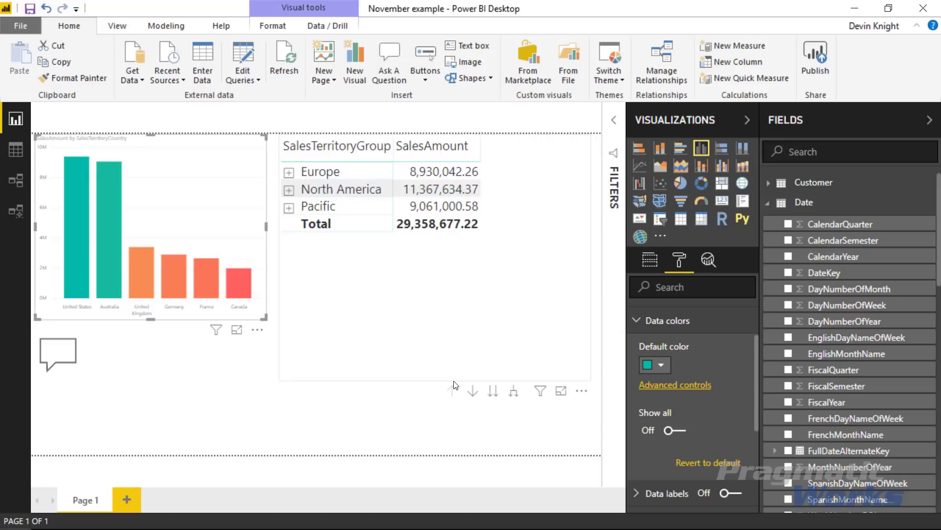
# - Preview the Q&A button's question dialog and enlarge the button on the report canvas
pyautogui.click(62, 353)
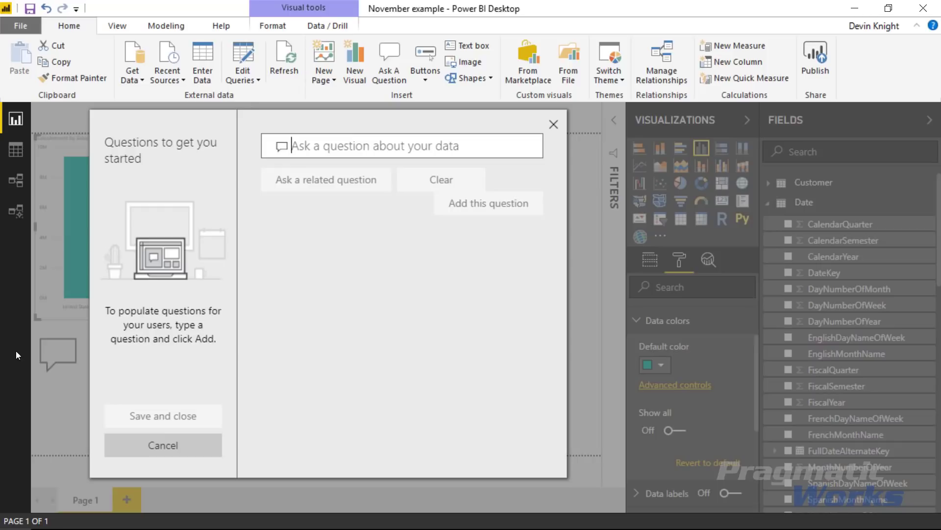
pyautogui.click(553, 124)
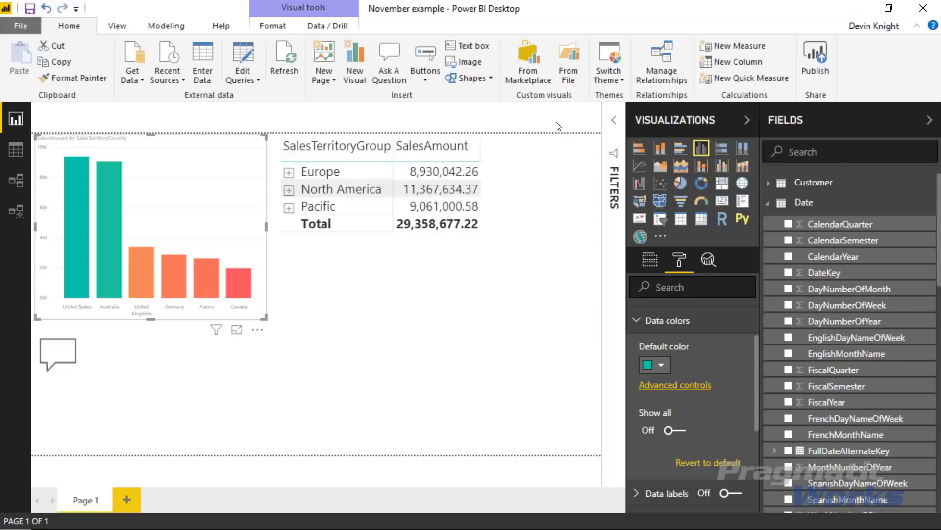
pyautogui.click(430, 83)
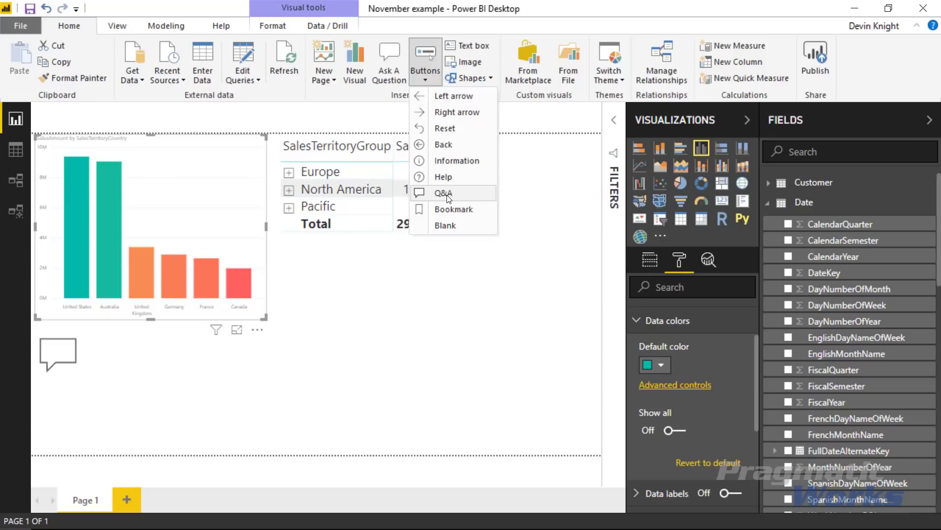
pyautogui.click(78, 372)
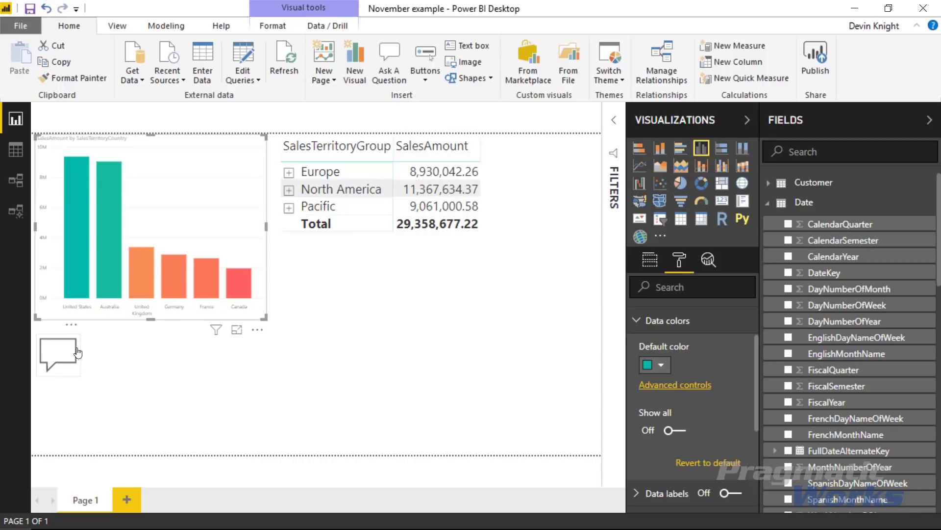
pyautogui.moveTo(79, 371); pyautogui.dragTo(127, 393)
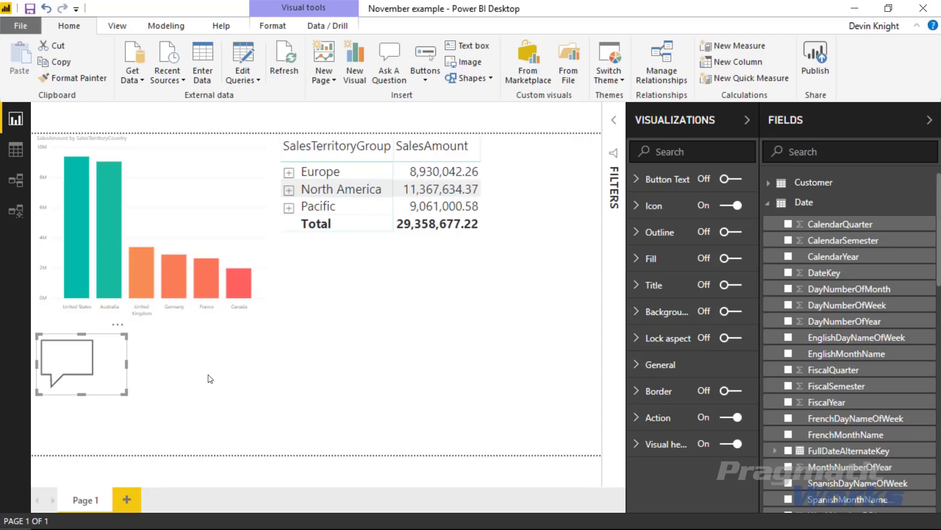
# - Insert a blank question visual on the empty canvas below the column chart and delete it
pyautogui.doubleClick(210, 378)
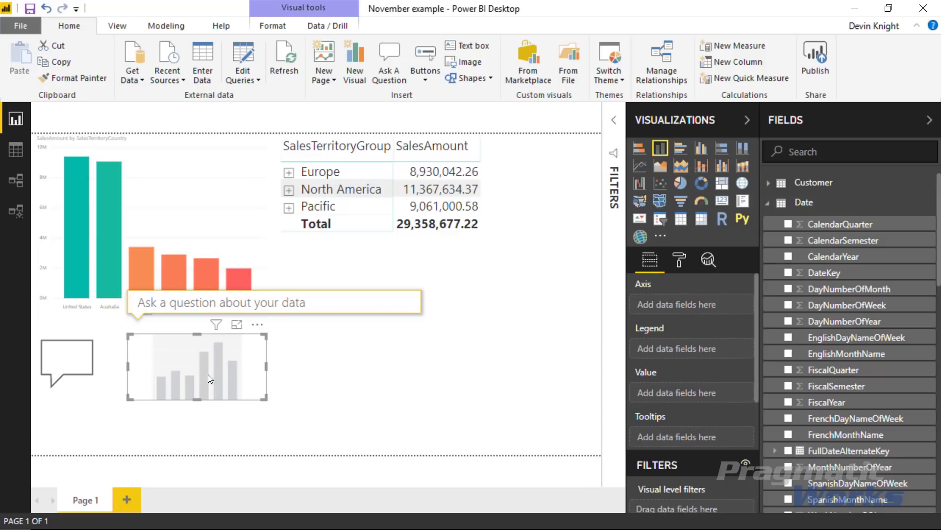
pyautogui.press('Delete')
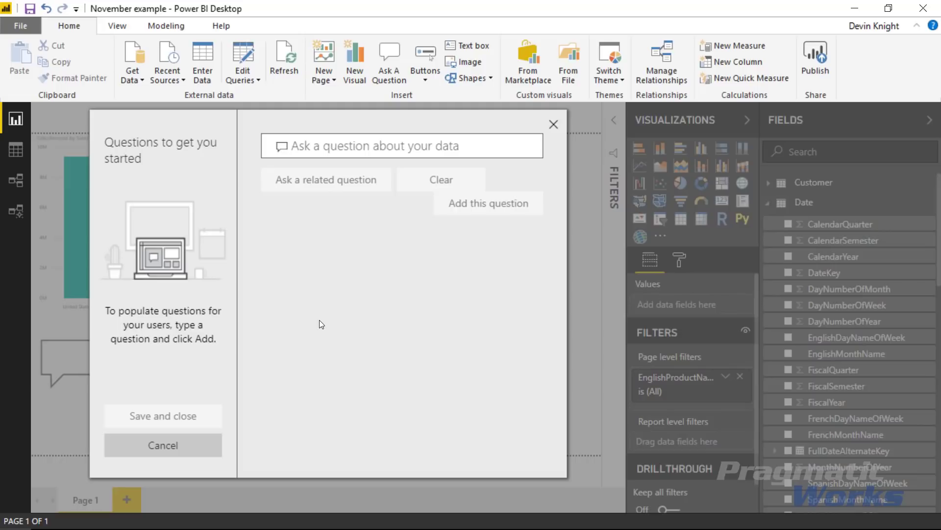
# - Ask "Product by France" in the Q&A dialog, with Product interpreted as the EnglishProductName field
pyautogui.write('Product')
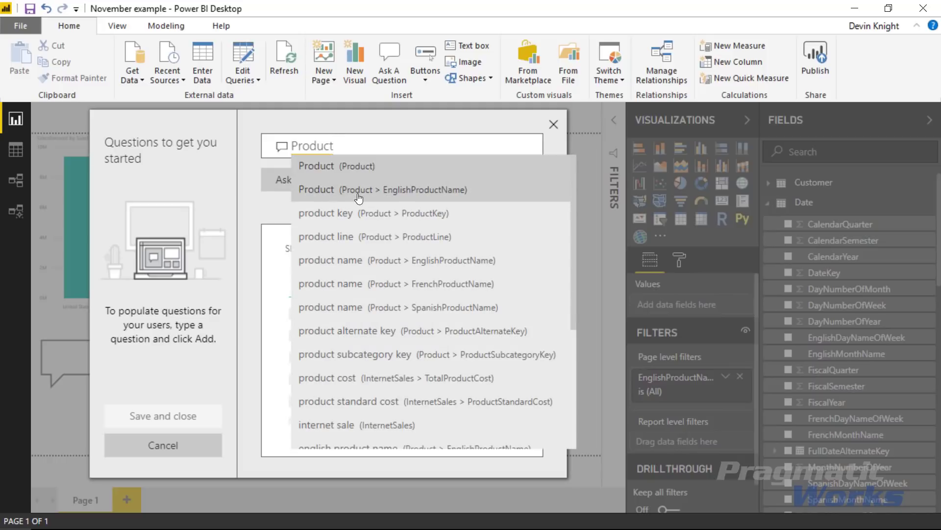
pyautogui.click(314, 190)
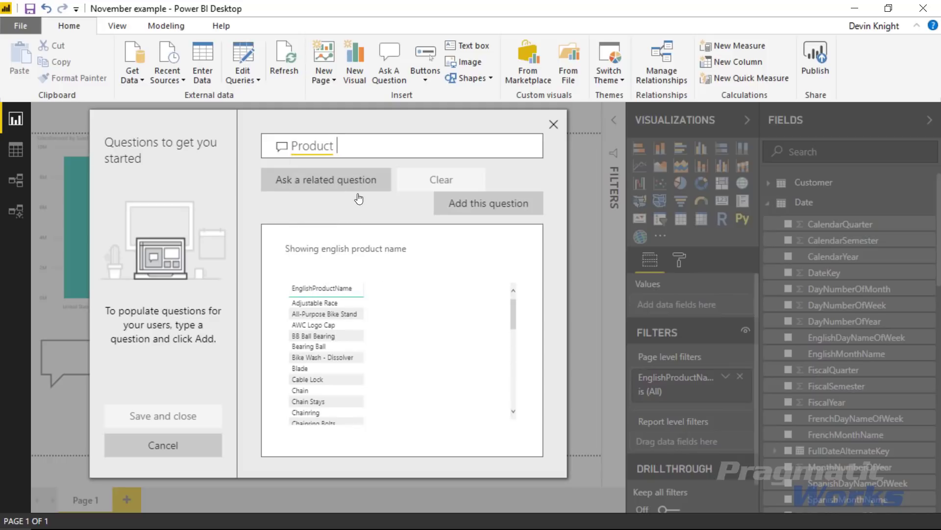
pyautogui.write('by France')
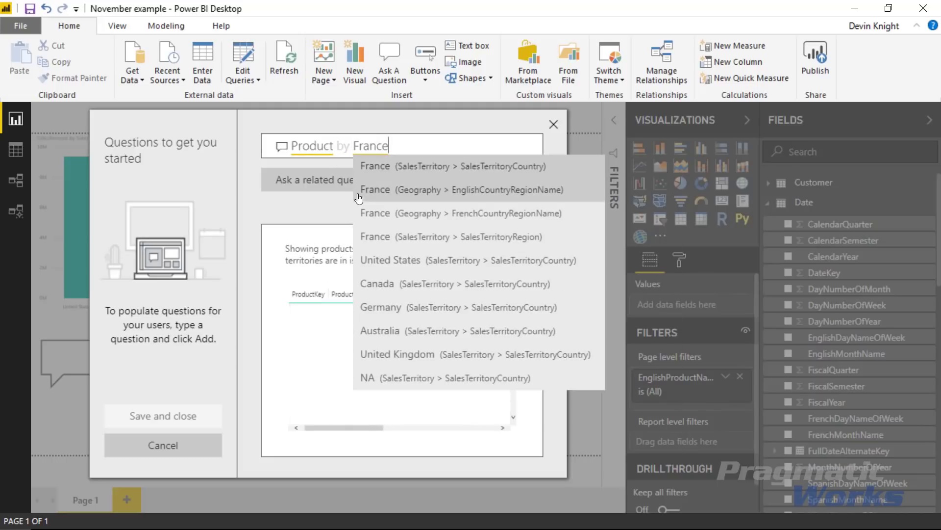
pyautogui.click(337, 154)
pyautogui.click(332, 152)
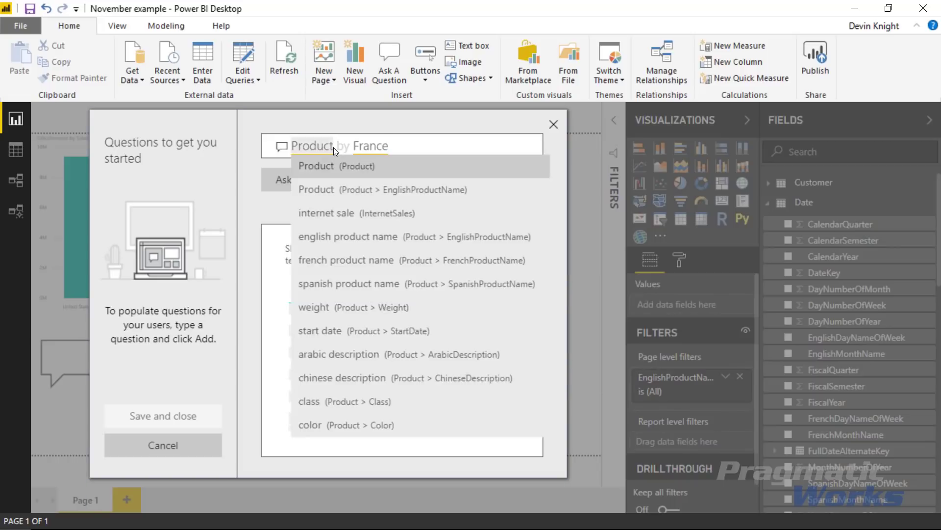
pyautogui.click(340, 189)
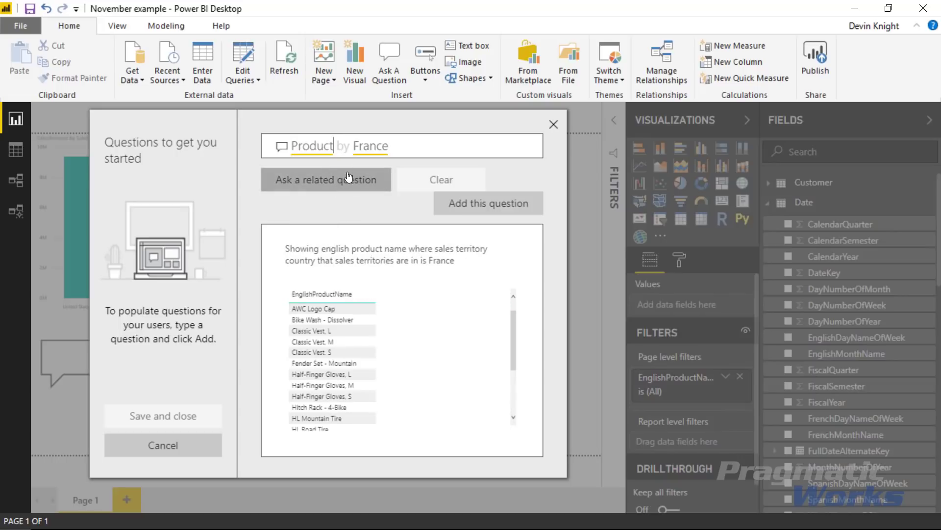
pyautogui.click(395, 147)
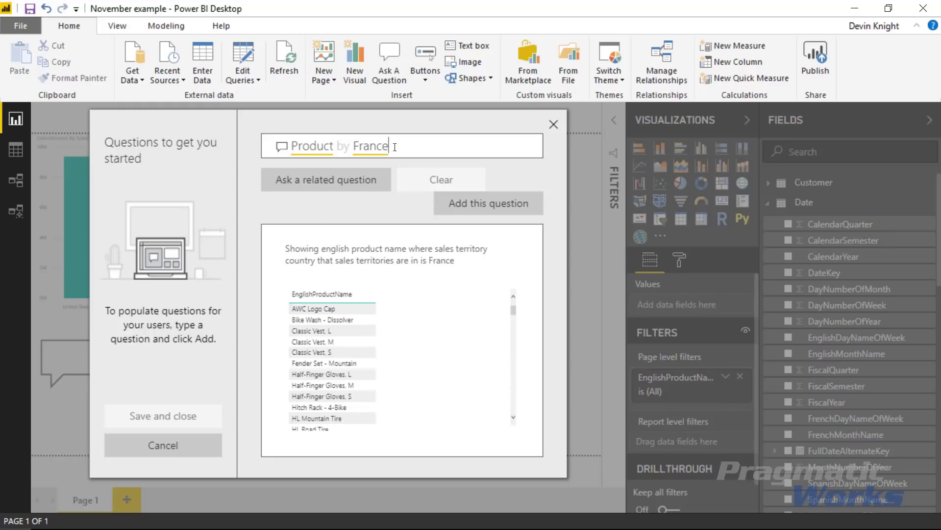
# - Ask the related question "sales by those product", using SalesAmount for sales, and inspect the BK-M68B-46 bar
pyautogui.click(373, 179)
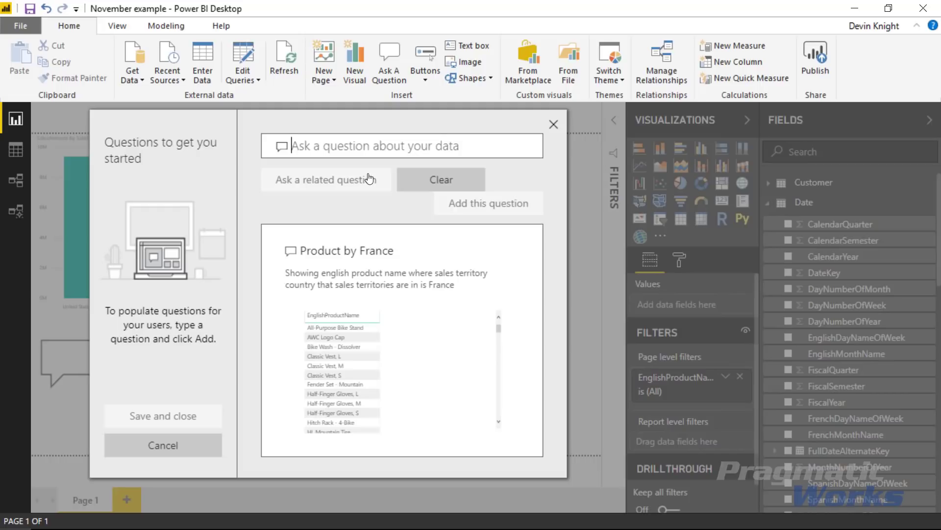
pyautogui.write('sales')
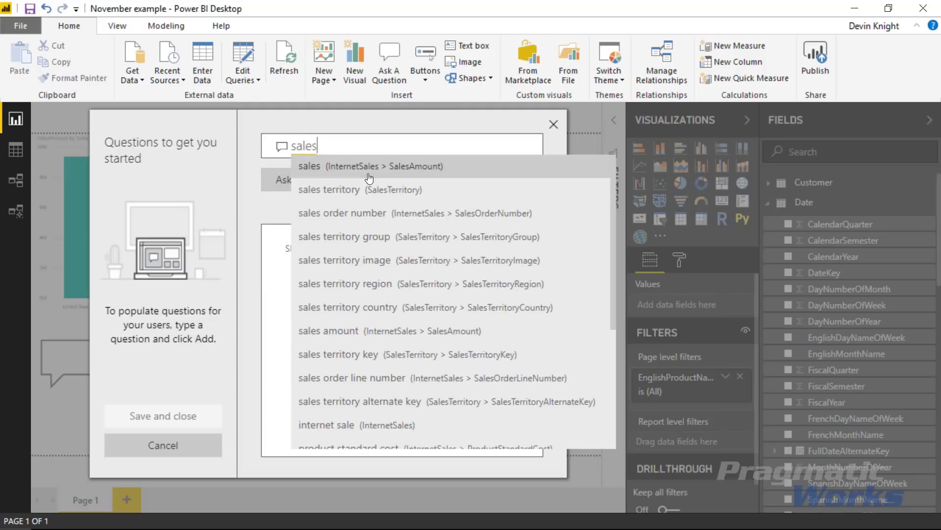
pyautogui.click(369, 166)
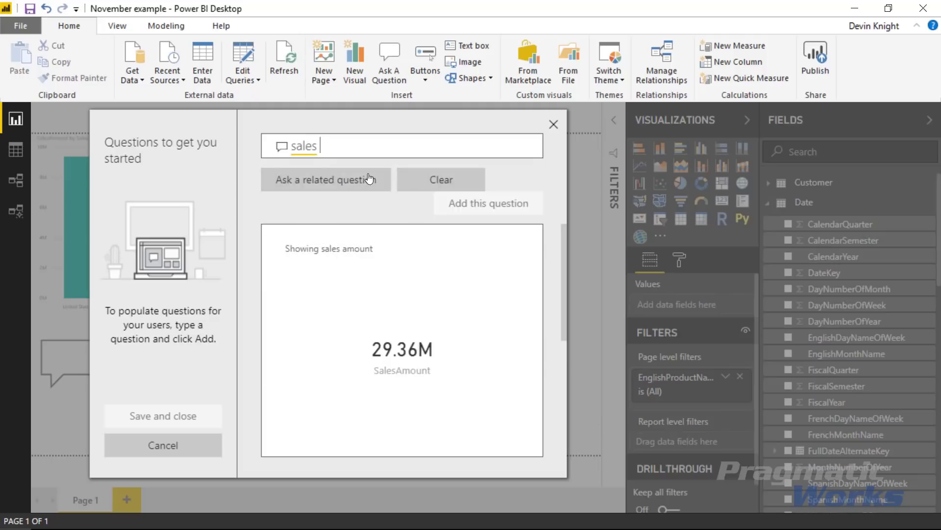
pyautogui.write('by prod')
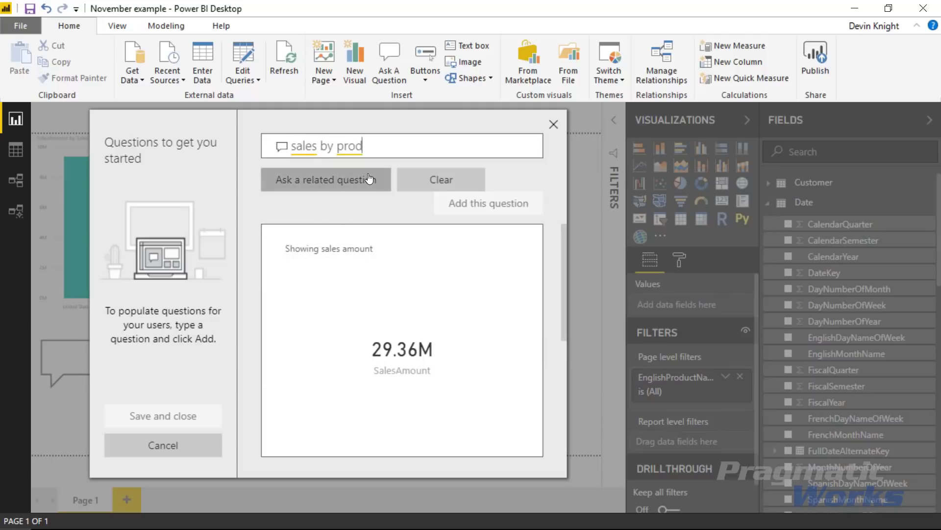
pyautogui.press('BackSpace')
pyautogui.press('BackSpace')
pyautogui.press('BackSpace')
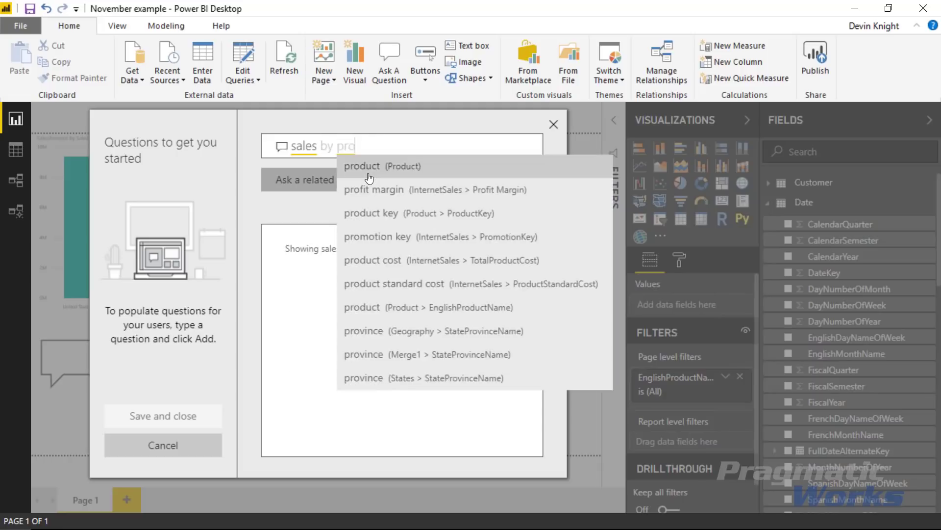
pyautogui.press('BackSpace')
pyautogui.write('those')
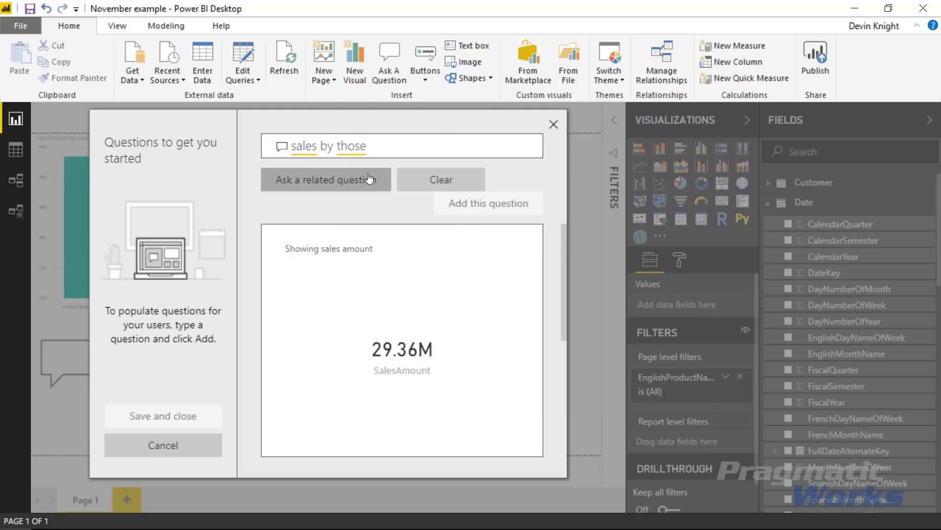
pyautogui.write(' prod')
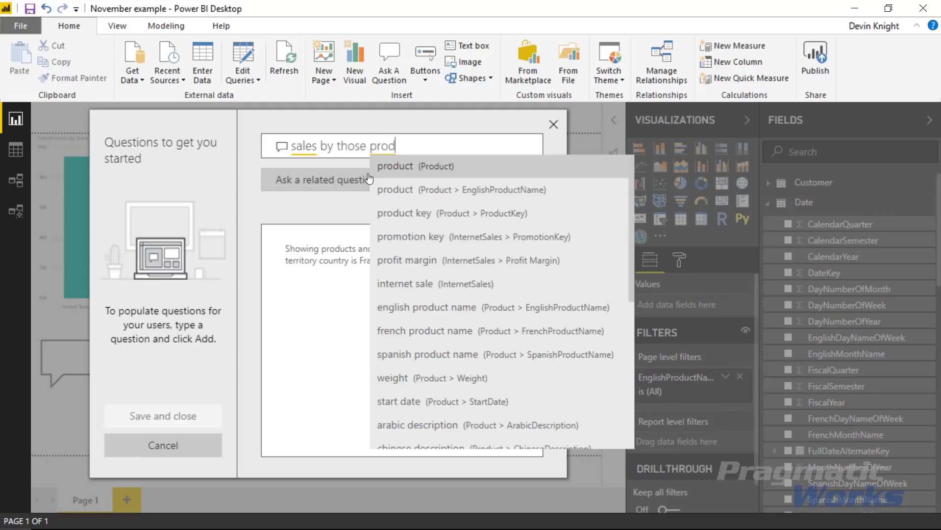
pyautogui.write('uct')
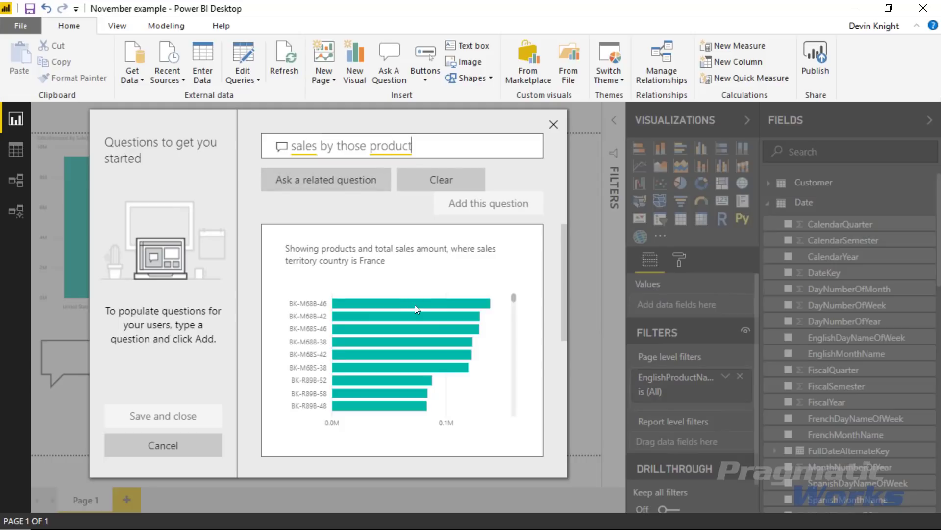
pyautogui.moveTo(414, 305)
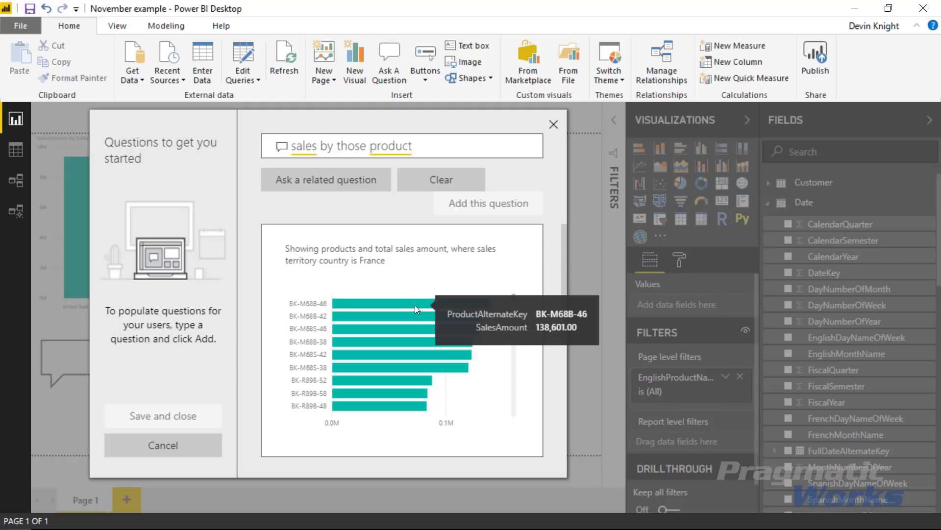
# - Ask the related question "show germany instead" and review the earlier answers listed beneath it
pyautogui.click(368, 185)
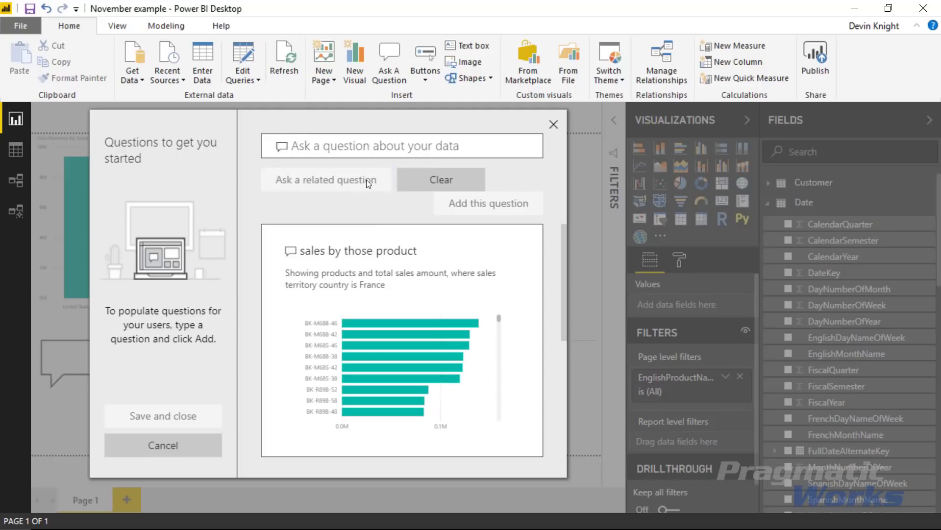
pyautogui.write('s')
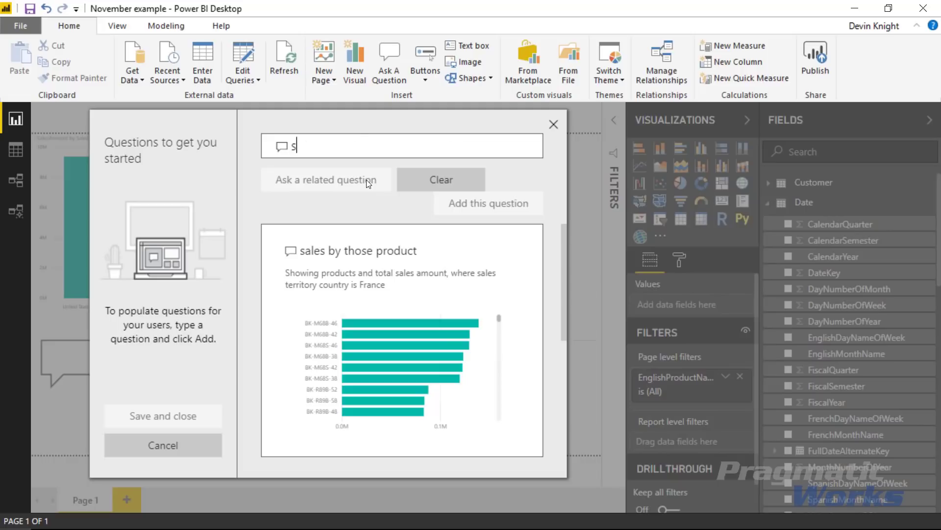
pyautogui.write('how ger')
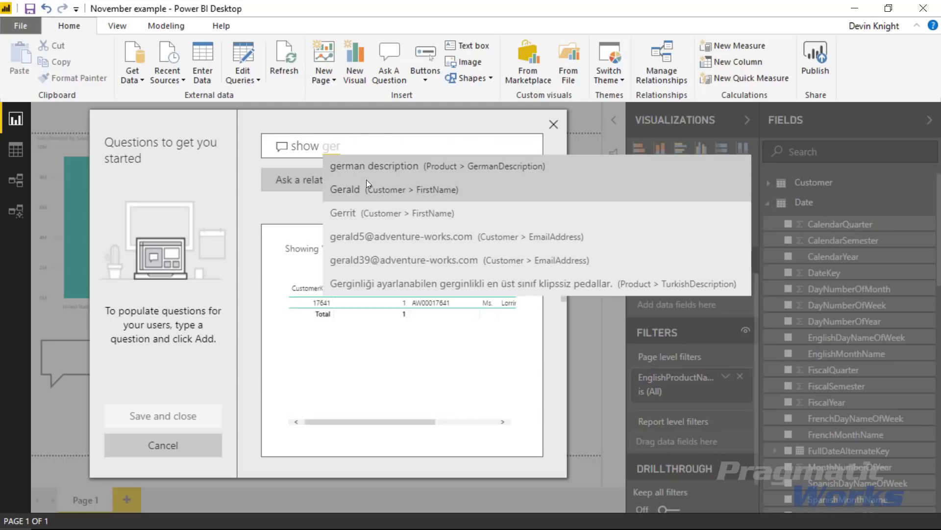
pyautogui.write('mnay')
pyautogui.press('BackSpace')
pyautogui.press('BackSpace')
pyautogui.press('BackSpace')
pyautogui.press('BackSpace')
pyautogui.write('many instead')
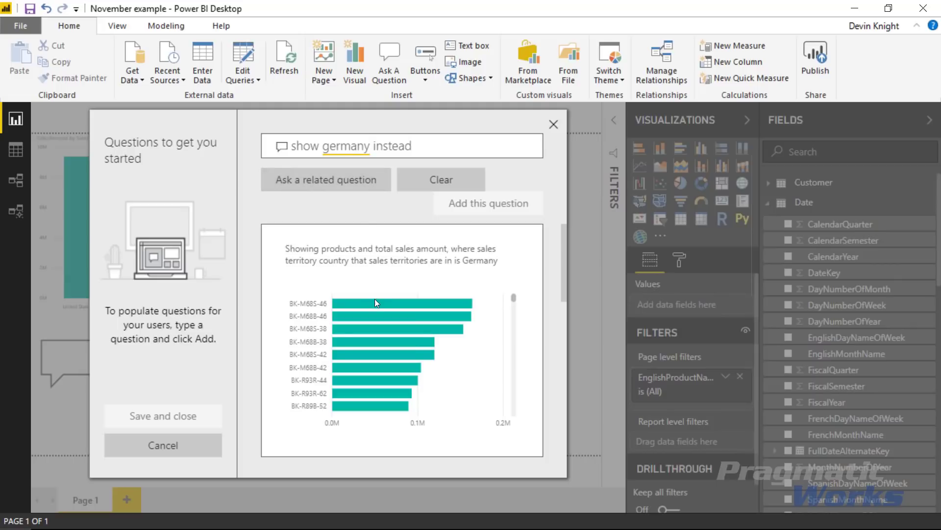
pyautogui.moveTo(374, 301)
pyautogui.moveTo(565, 258); pyautogui.dragTo(577, 329)
pyautogui.moveTo(452, 325)
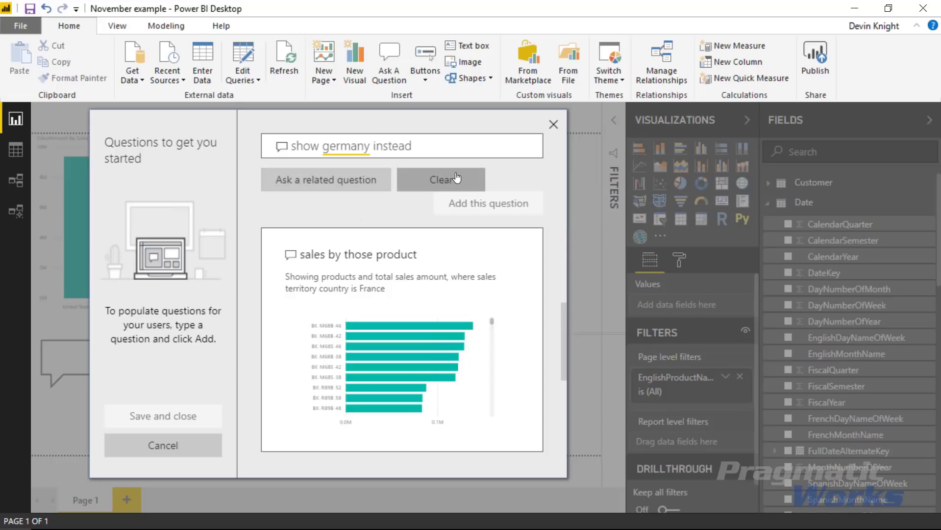
# - Close the Q&A dialog and create a new layout in the modeling view containing the InternetSales table
pyautogui.click(553, 125)
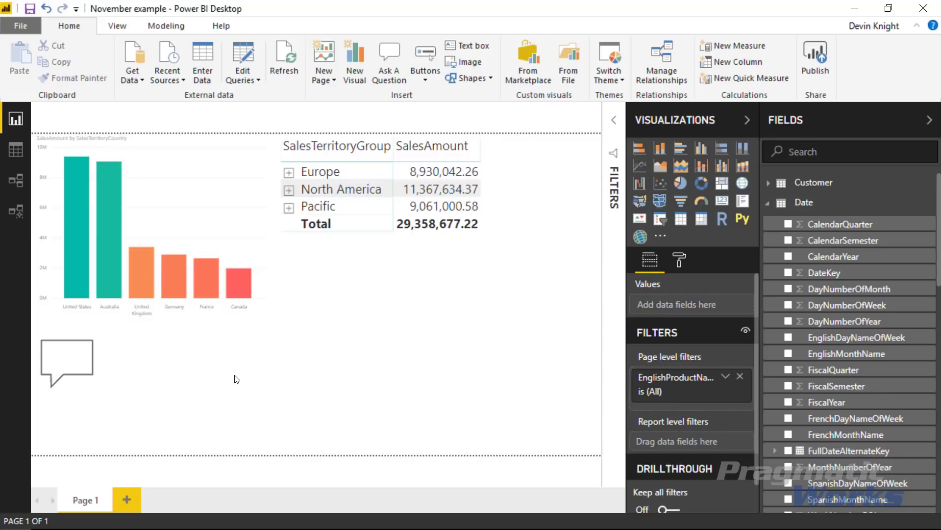
pyautogui.click(17, 208)
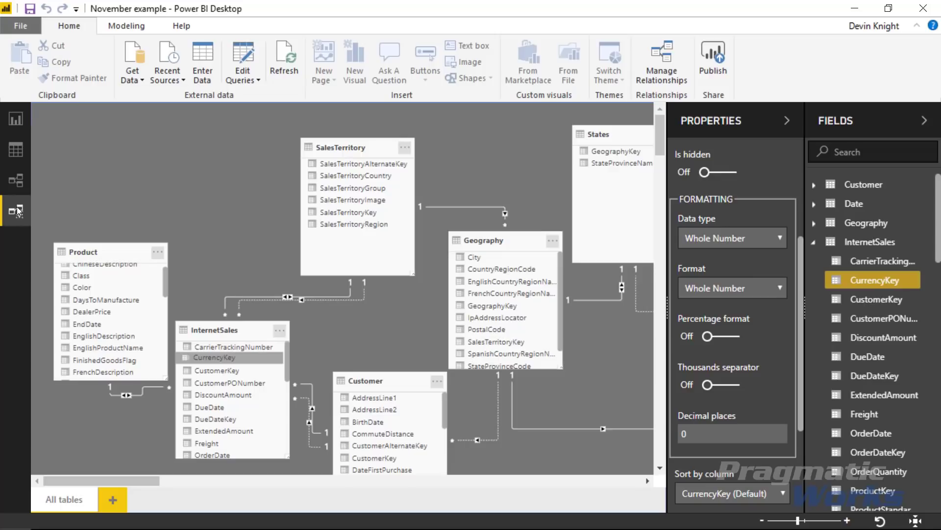
pyautogui.click(111, 503)
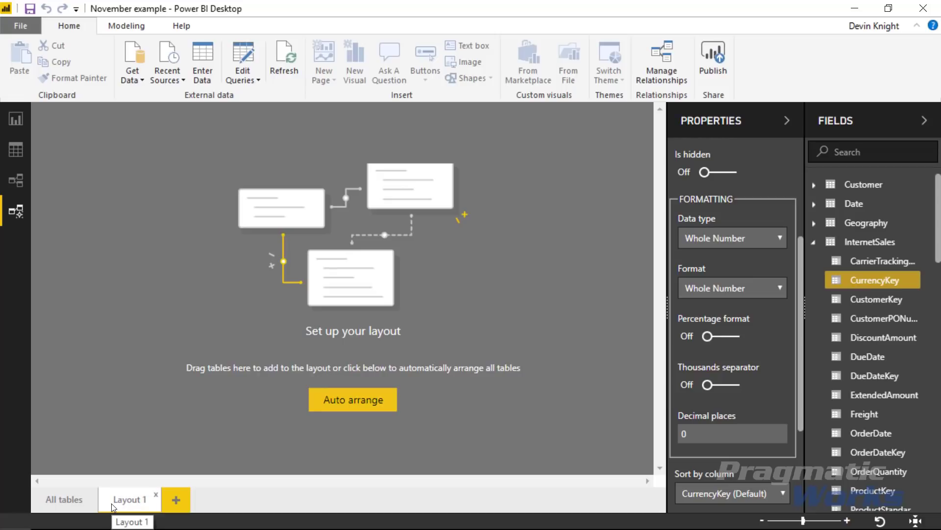
pyautogui.click(813, 242)
pyautogui.moveTo(446, 269); pyautogui.dragTo(445, 269)
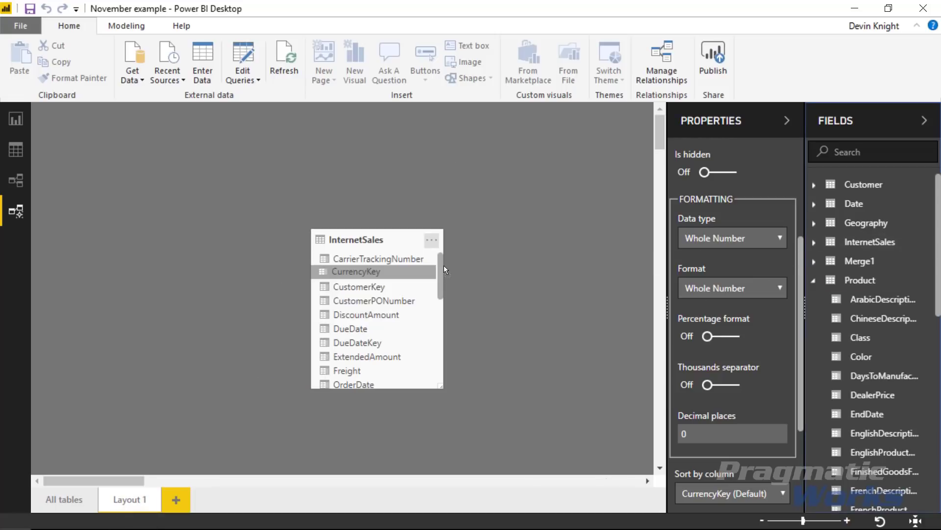
# - Add the tables related to InternetSales to the new layout and reposition the InternetSales and Product tables
pyautogui.click(432, 241)
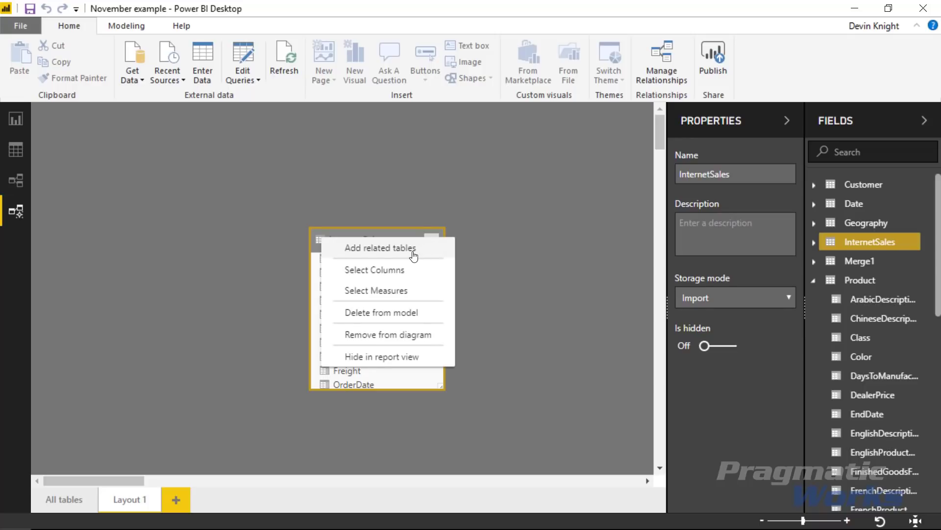
pyautogui.click(415, 253)
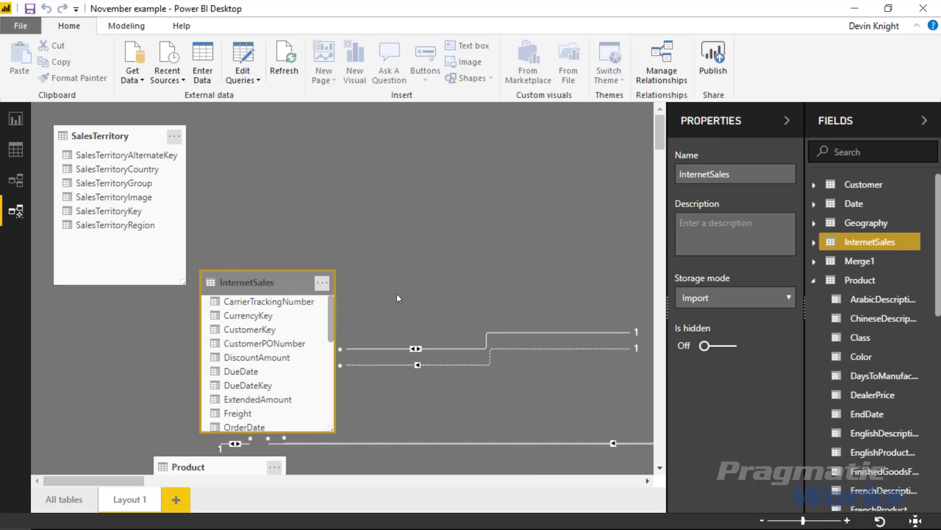
pyautogui.moveTo(400, 208); pyautogui.dragTo(495, 168)
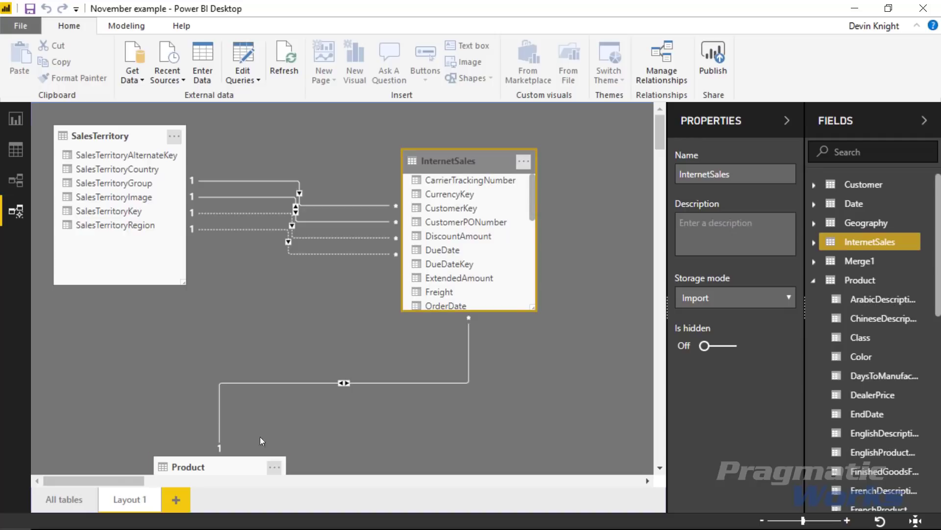
pyautogui.moveTo(246, 465); pyautogui.dragTo(299, 346)
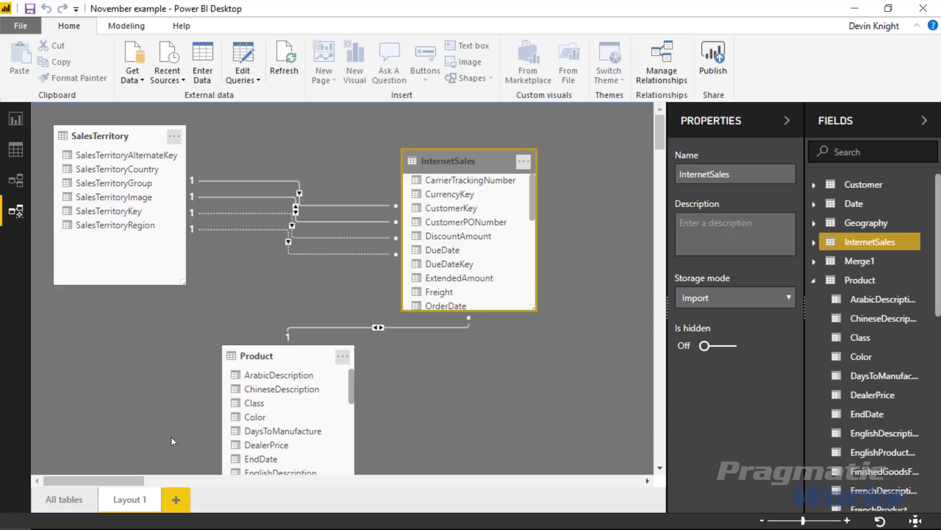
# - Return to the All tables layout and check which options the InternetSales table offers there
pyautogui.click(73, 501)
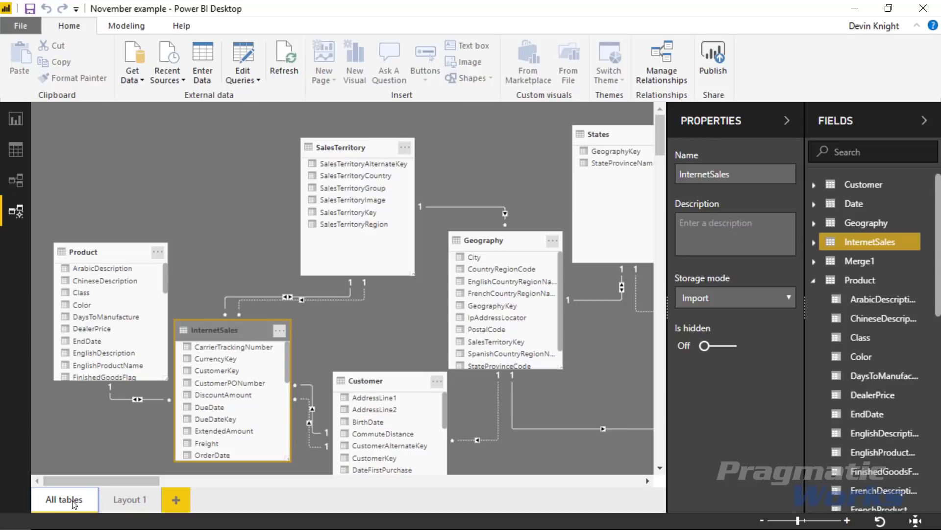
pyautogui.click(283, 332)
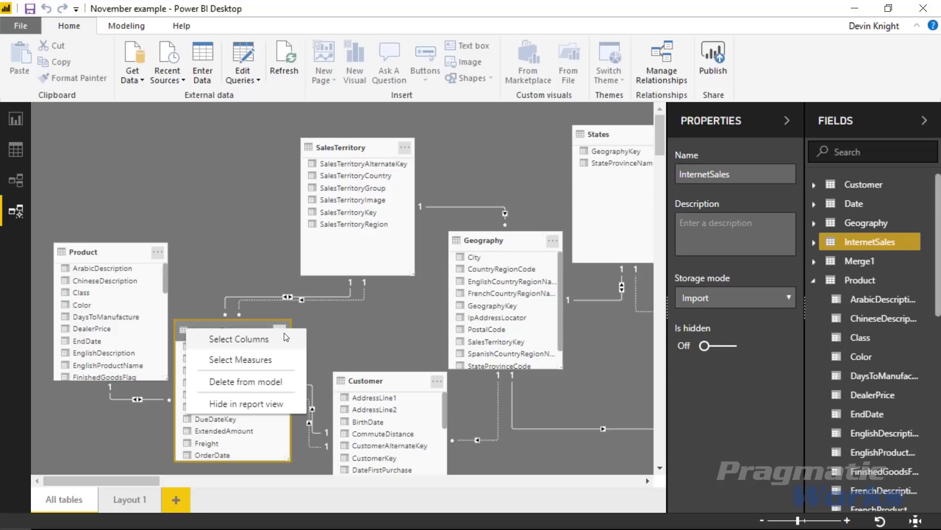
pyautogui.click(229, 255)
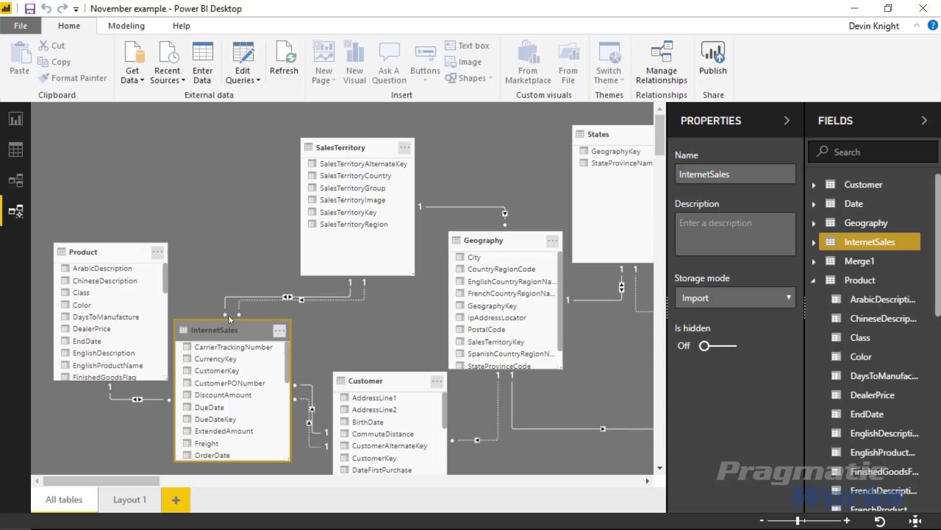
# - Hide CurrencyKey and CustomerKey in InternetSales, CustomerAlternateKey in Customer and GeographyKey in Geography together as one multi-selection
pyautogui.click(225, 357)
pyautogui.keyDown('ctrl'); pyautogui.click(222, 369); pyautogui.keyUp('ctrl')
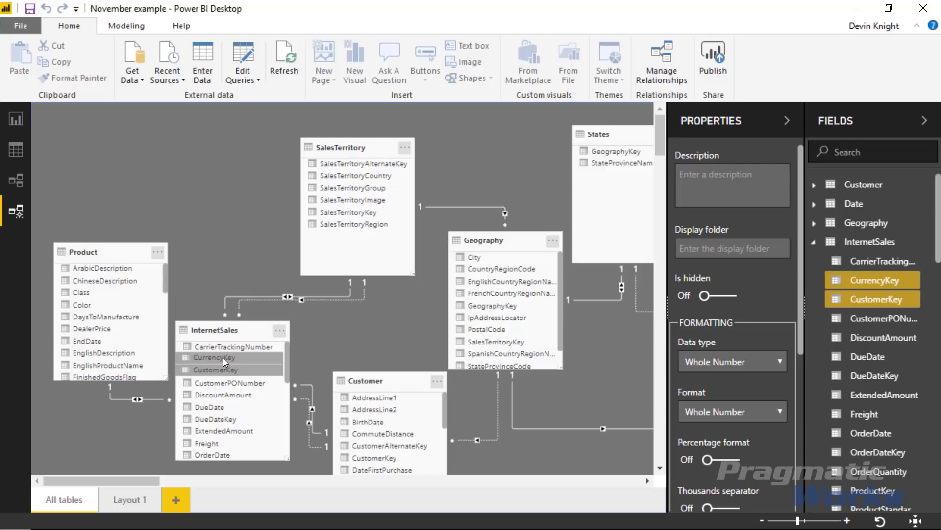
pyautogui.click(224, 367)
pyautogui.keyDown('ctrl'); pyautogui.click(225, 359); pyautogui.keyUp('ctrl')
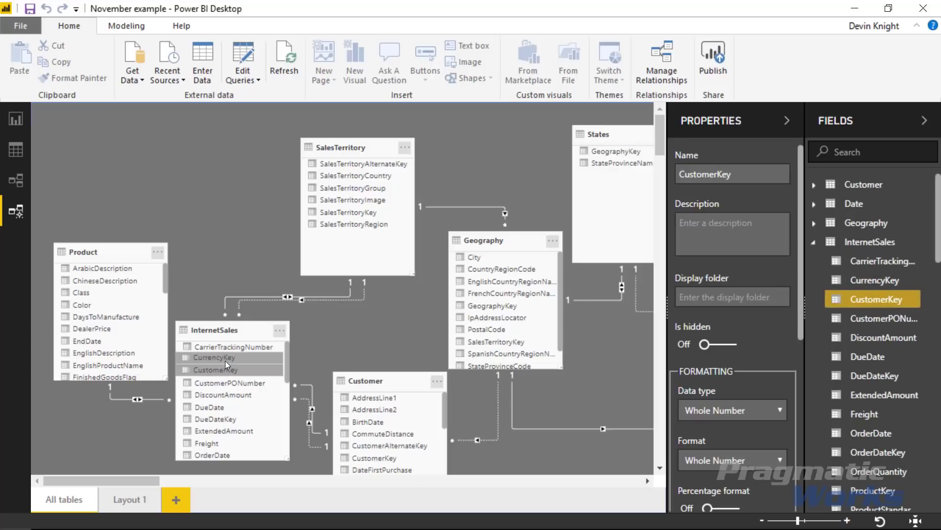
pyautogui.scroll(-1, 396, 409)
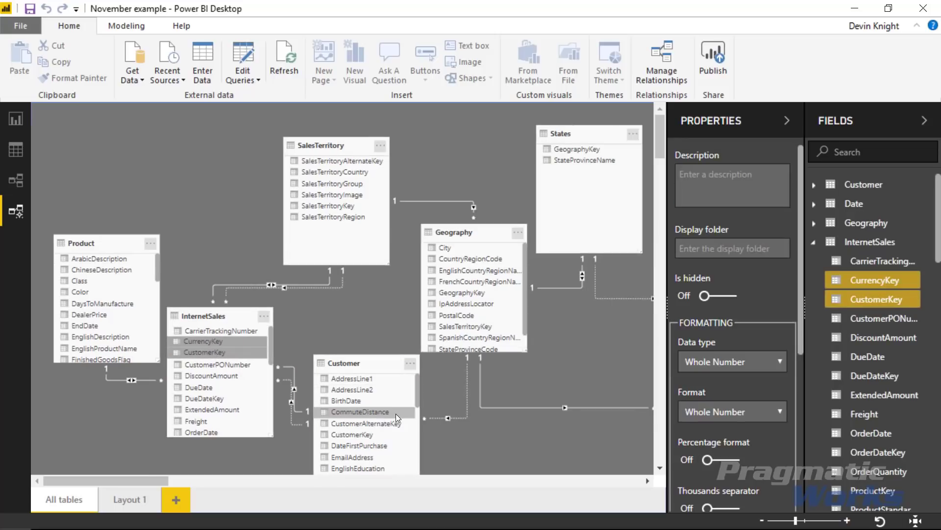
pyautogui.keyDown('ctrl'); pyautogui.click(385, 420); pyautogui.keyUp('ctrl')
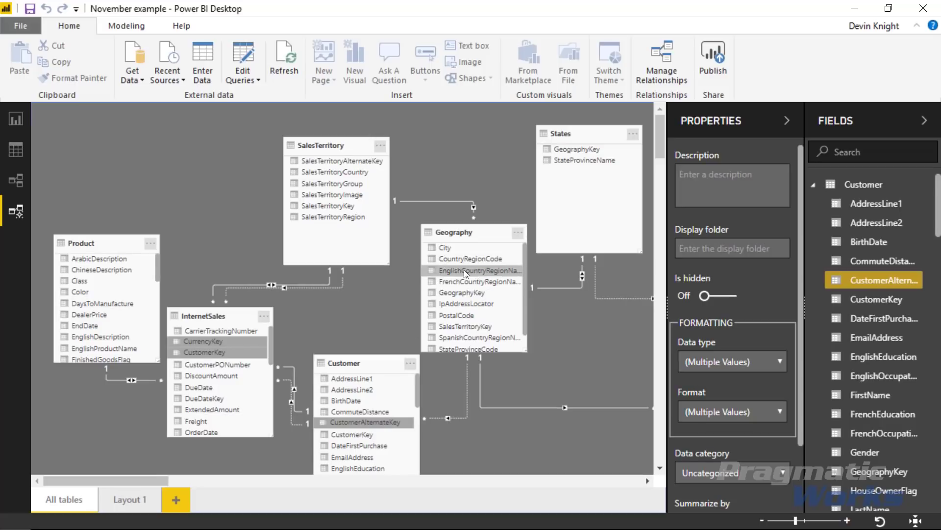
pyautogui.keyDown('ctrl'); pyautogui.click(463, 290); pyautogui.keyUp('ctrl')
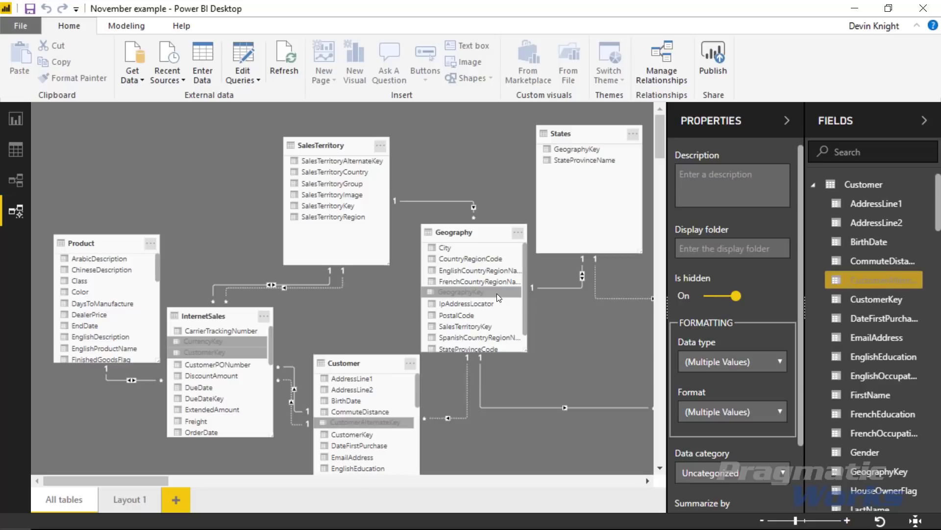
pyautogui.click(473, 300)
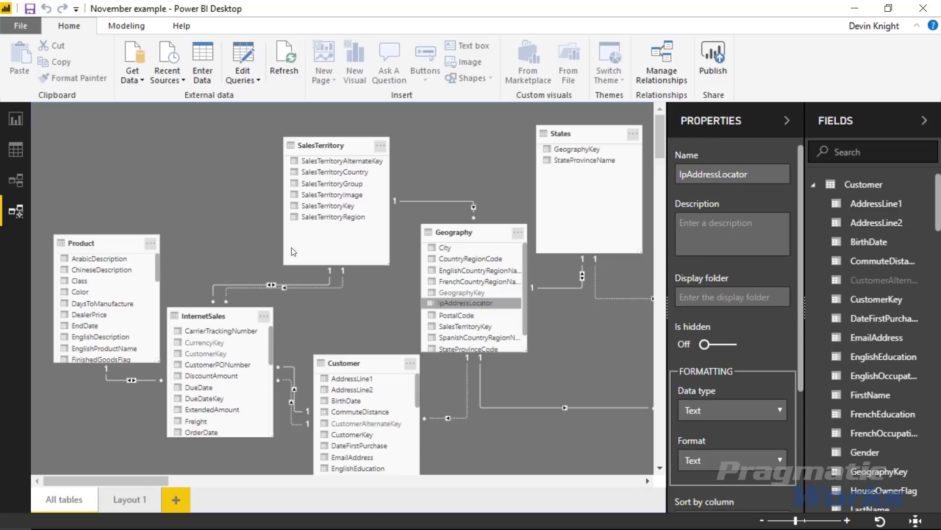
# - Assign the SalesTerritoryCountry column of the SalesTerritory table to a display folder named Location
pyautogui.click(333, 171)
pyautogui.click(705, 291)
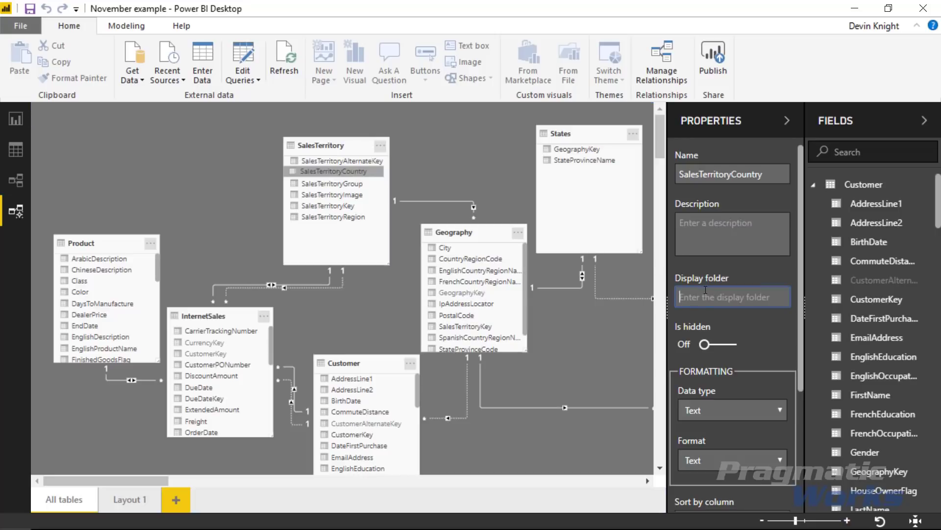
pyautogui.write('Location')
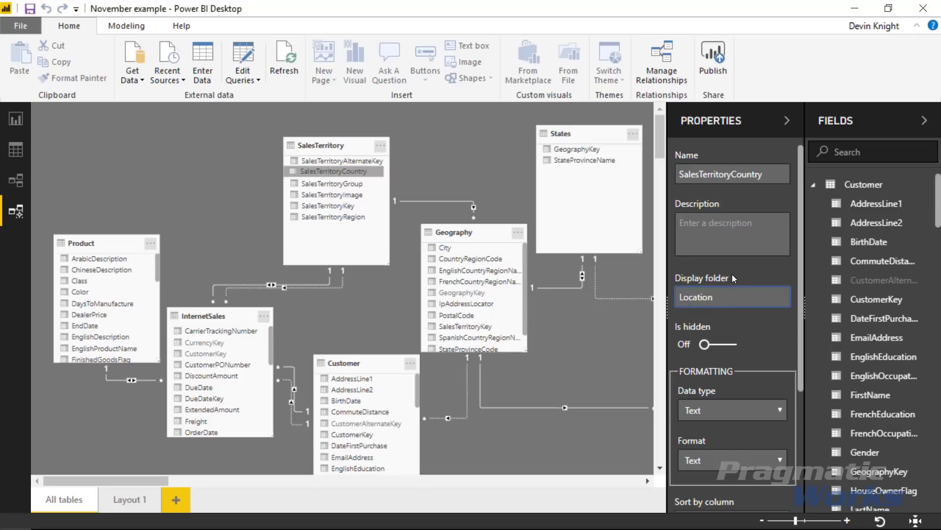
pyautogui.click(733, 321)
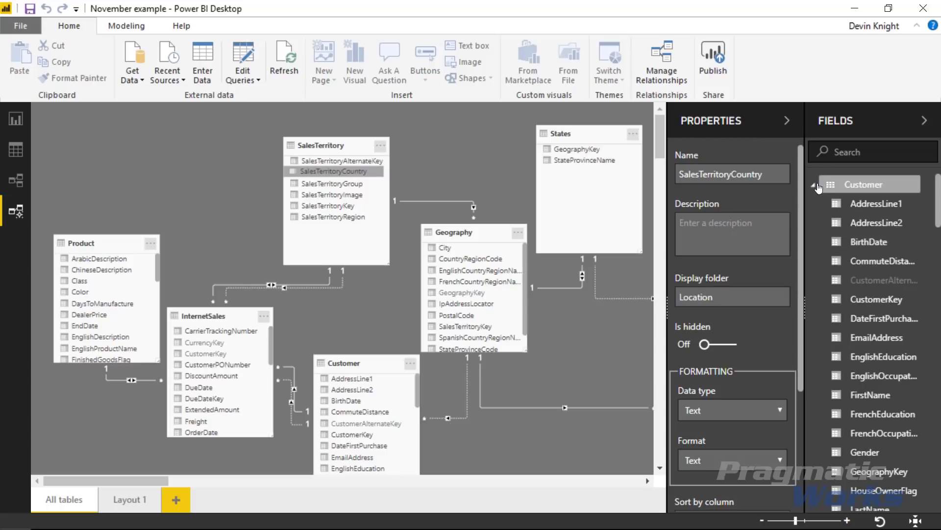
# - Collapse the expanded tables in the field list and inspect the Location folder under SalesTerritory by collapsing and expanding it
pyautogui.click(814, 184)
pyautogui.click(814, 222)
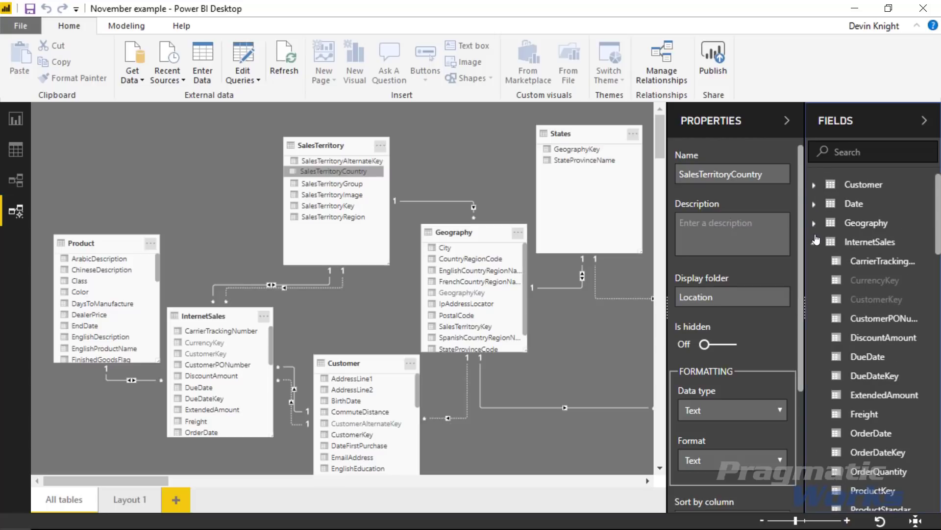
pyautogui.click(814, 242)
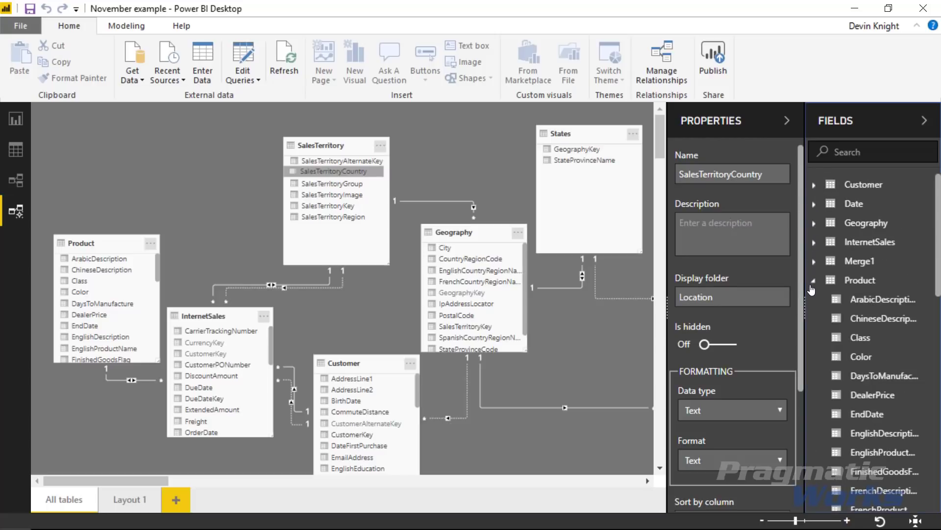
pyautogui.click(814, 280)
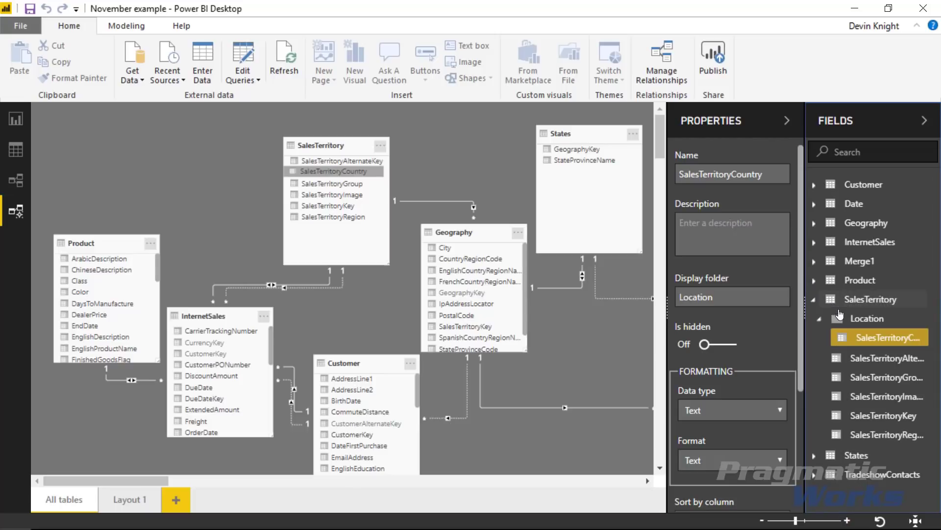
pyautogui.click(820, 320)
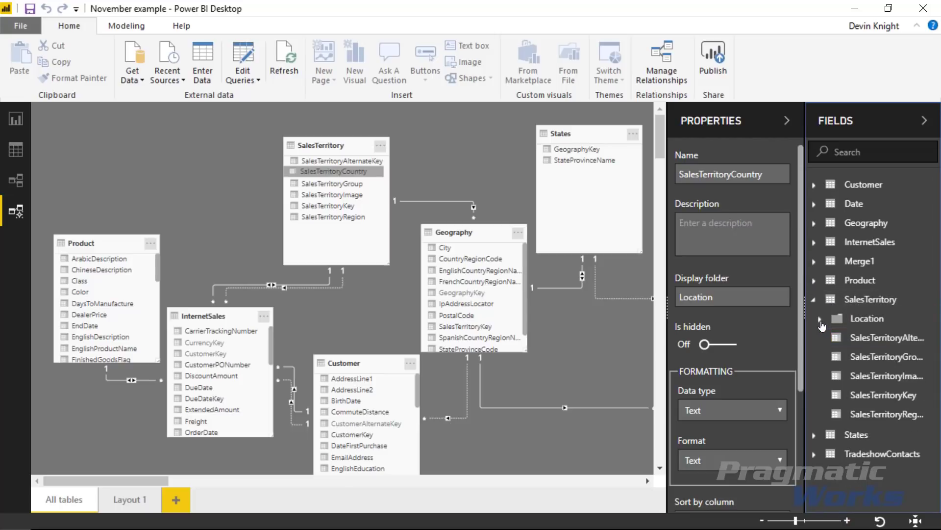
pyautogui.click(821, 320)
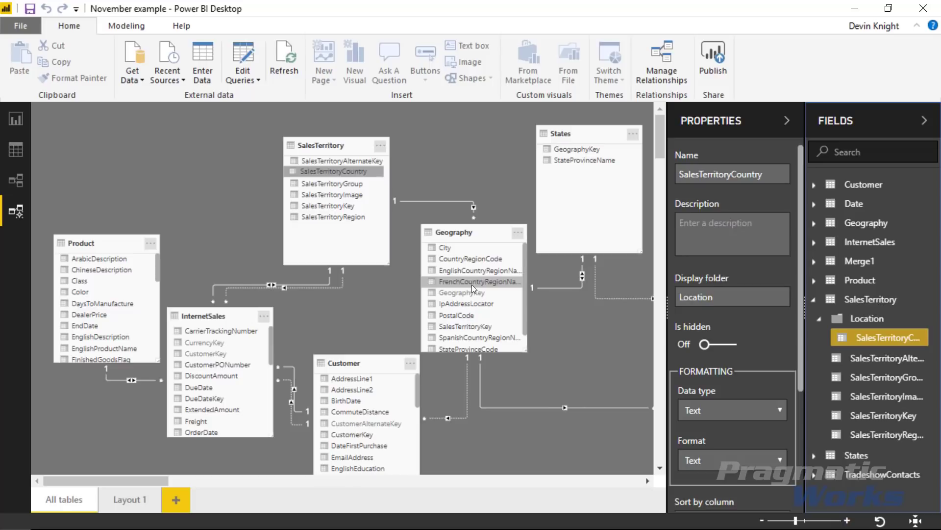
# - Review the remaining properties of SalesTerritoryCountry and return to the report view
pyautogui.scroll(-3, 734, 334)
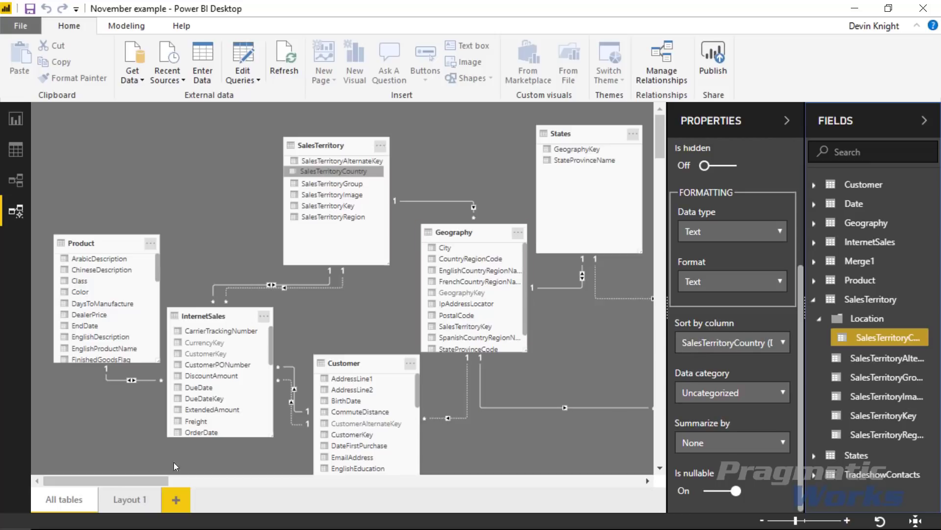
pyautogui.click(19, 120)
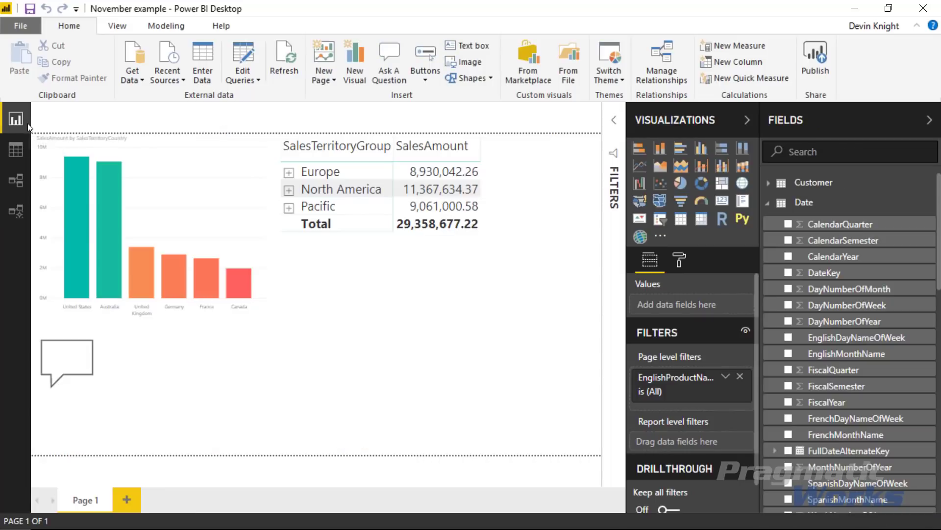